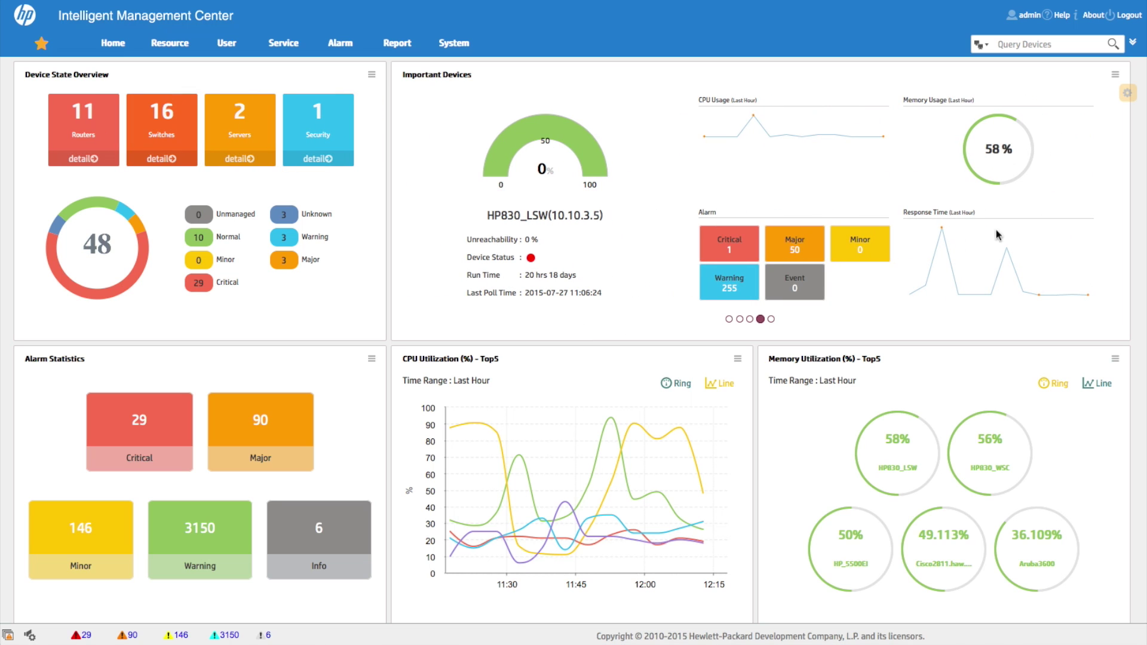
Switch to the Aruba Wireless dashboard tab, showing 2 ACs and 11 fit APs, and hide the tab bar
{"action": "left_click", "coordinate": [1127, 96]}
{"action": "mouse_move", "coordinate": [289, 58]}
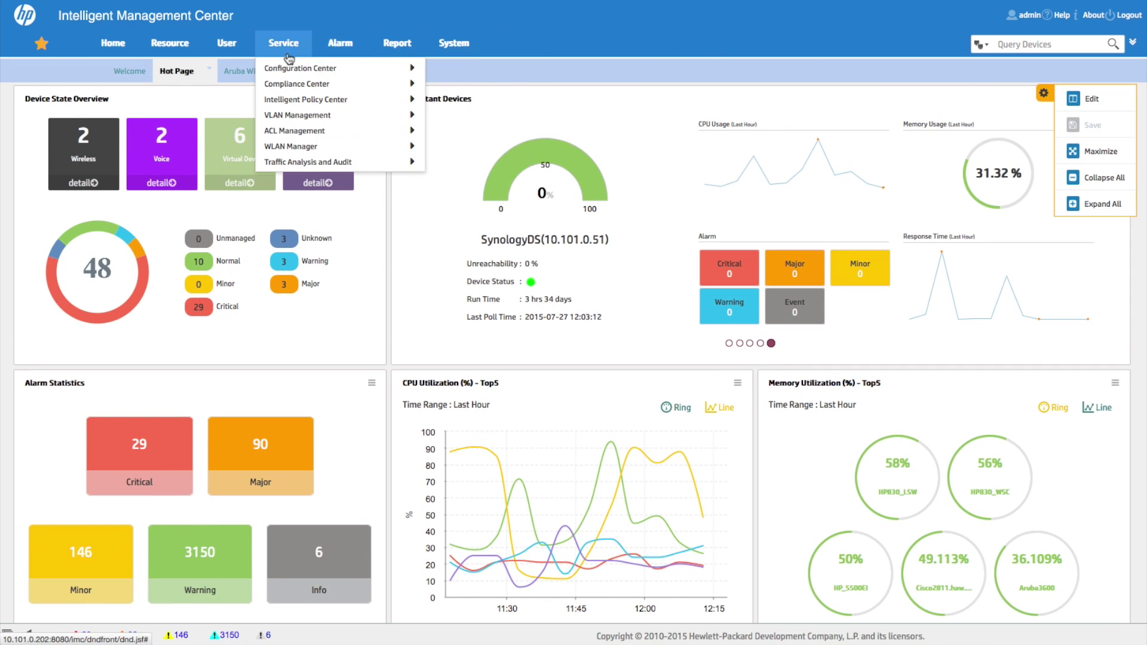
{"action": "left_click", "coordinate": [234, 72]}
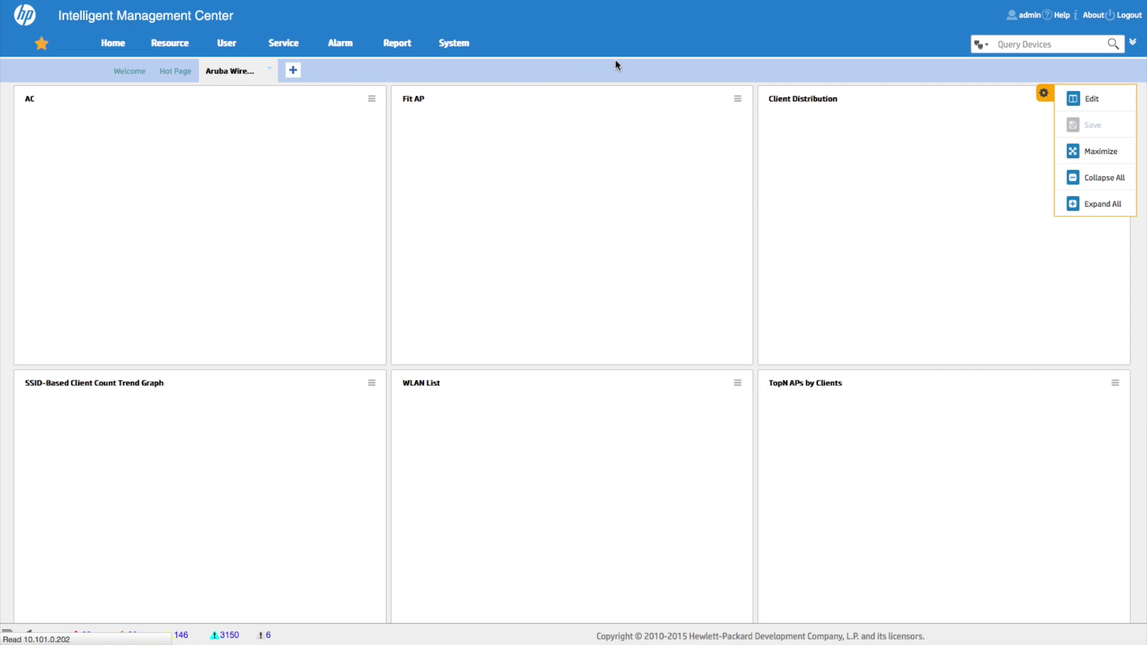
{"action": "left_click", "coordinate": [1043, 93]}
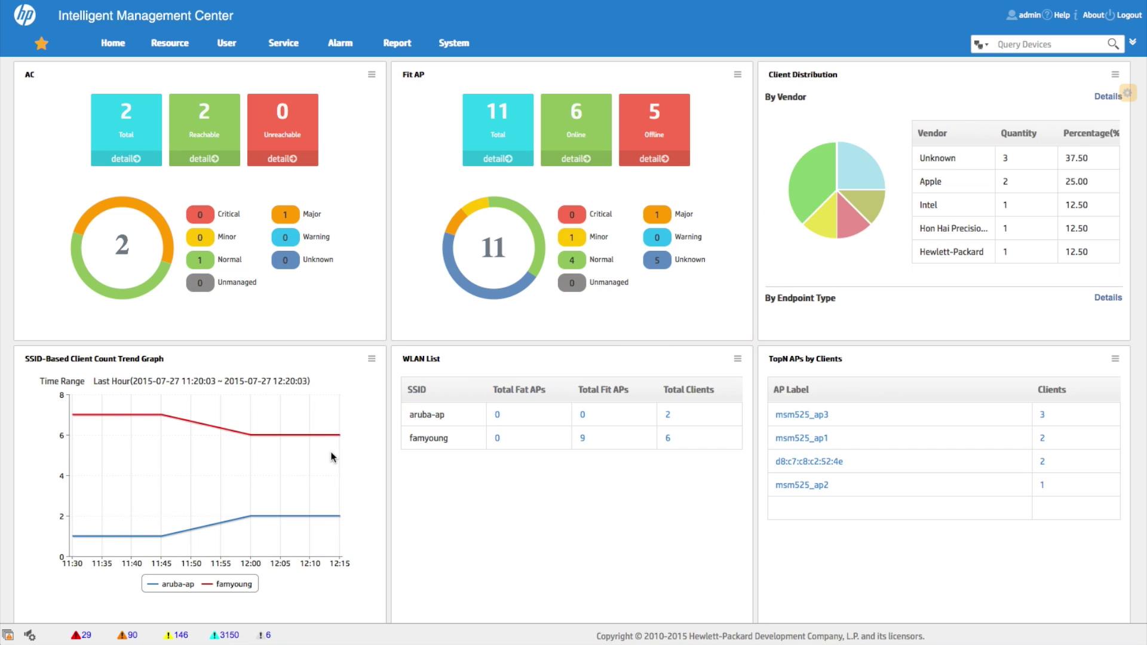
{"action": "mouse_move", "coordinate": [238, 528]}
{"action": "left_click", "coordinate": [1030, 47]}
Search for 10.101.0.235 and open the Aruba3600(10.101.0.235) device details page
{"action": "type", "text": "10.101."}
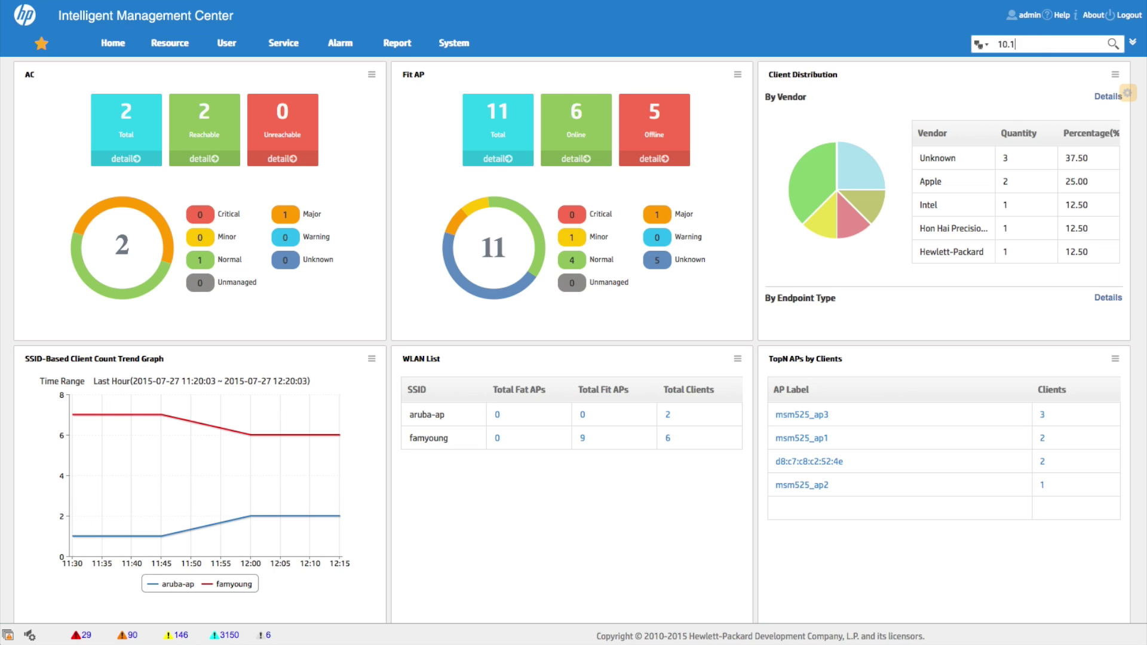
{"action": "type", "text": "0.235"}
{"action": "key", "text": "Return"}
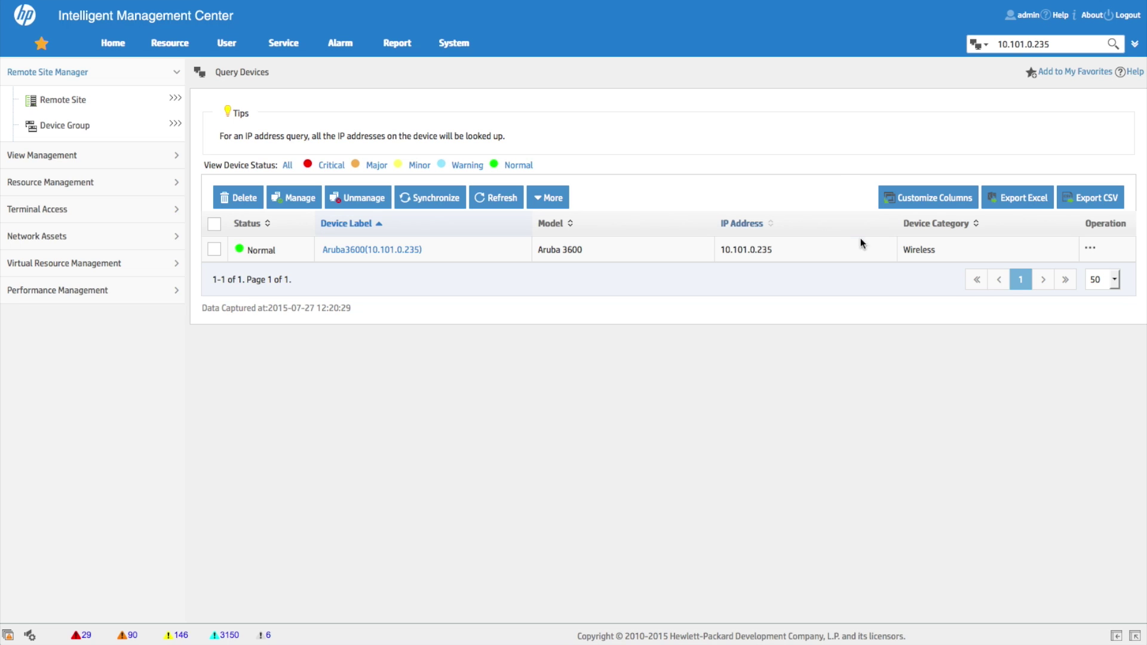
{"action": "left_click", "coordinate": [396, 251]}
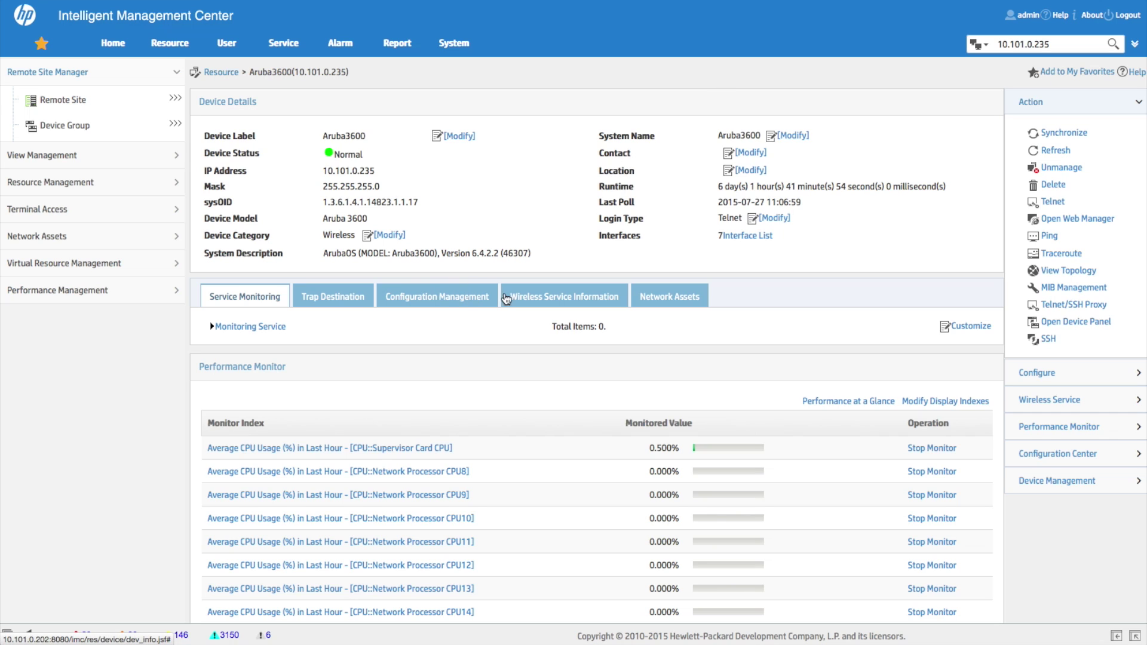
{"action": "left_click", "coordinate": [438, 299]}
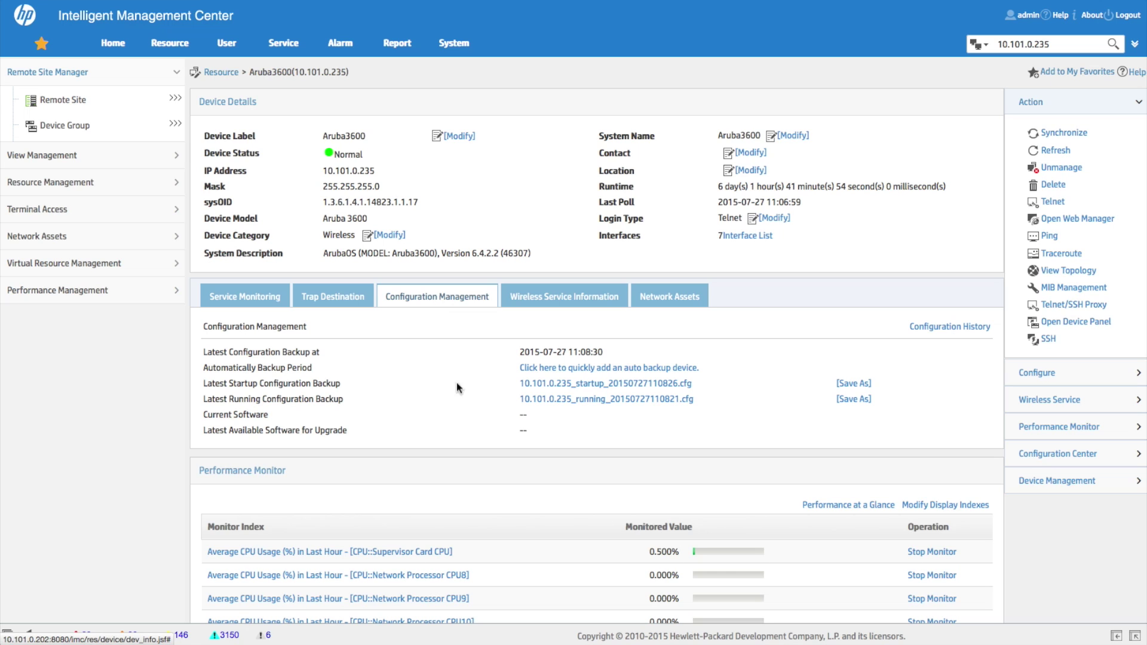
Open the running backup 10.101.0.235_running_20150727110821.cfg from Configuration Management
{"action": "left_click", "coordinate": [541, 404]}
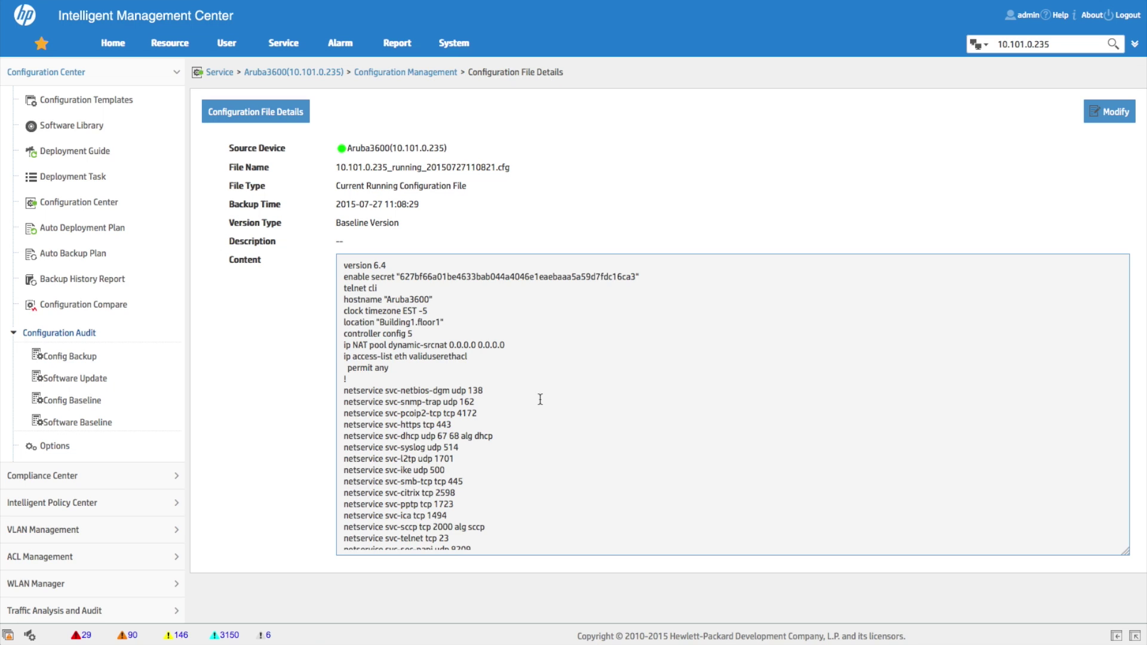
Scroll through the running configuration content, then return to the Aruba3600 device details page
{"action": "scroll", "coordinate": [540, 399], "scroll_direction": "down", "scroll_amount": 10}
{"action": "scroll", "coordinate": [540, 399], "scroll_direction": "down", "scroll_amount": 15}
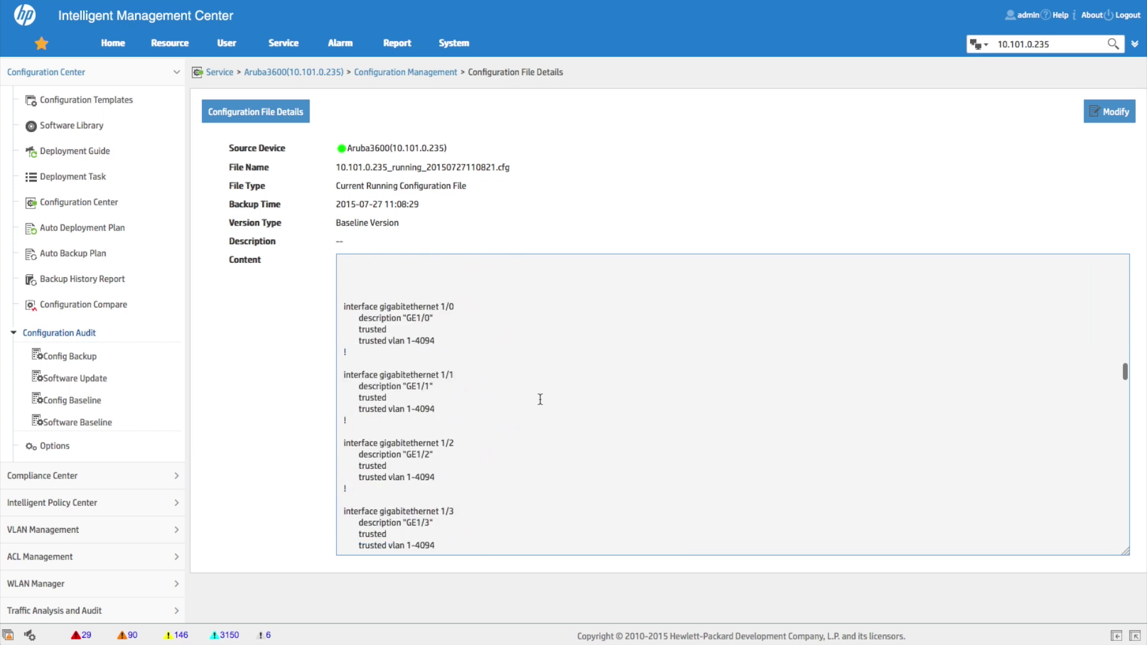
{"action": "scroll", "coordinate": [540, 399], "scroll_direction": "down", "scroll_amount": 20}
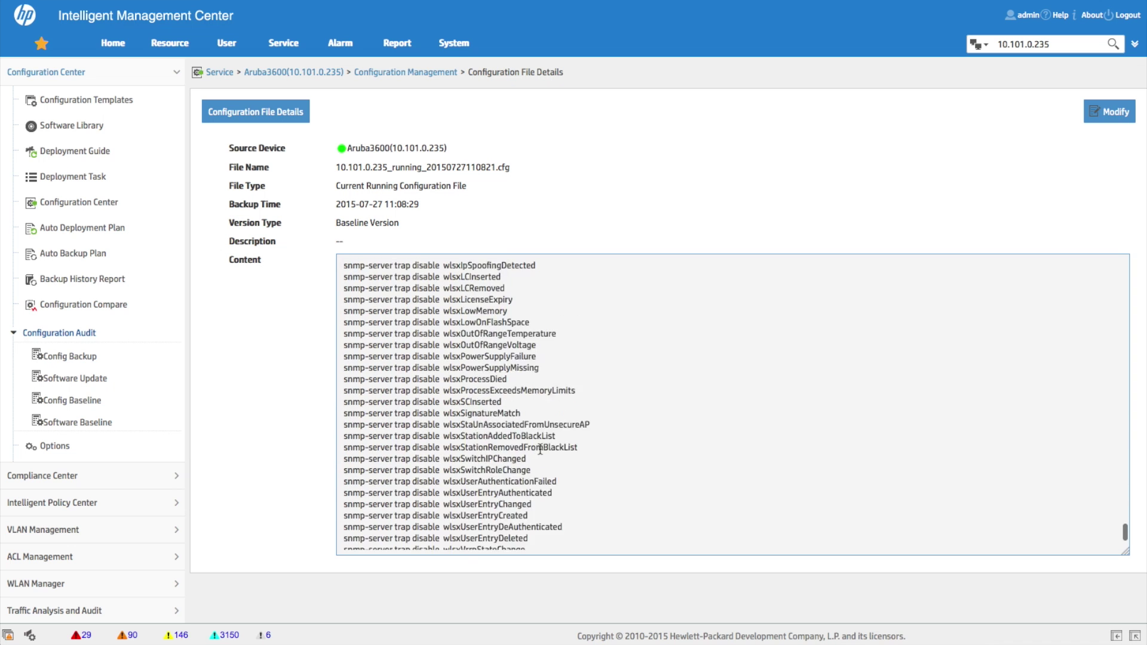
{"action": "scroll", "coordinate": [540, 449], "scroll_direction": "up", "scroll_amount": 20}
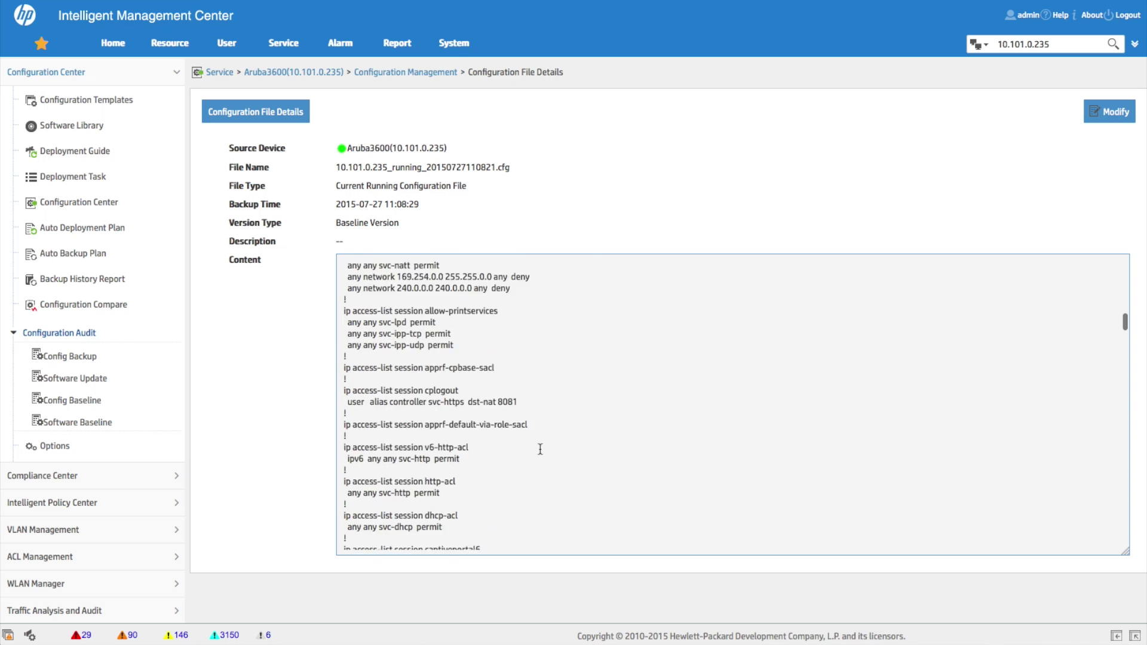
{"action": "scroll", "coordinate": [540, 449], "scroll_direction": "up", "scroll_amount": 15}
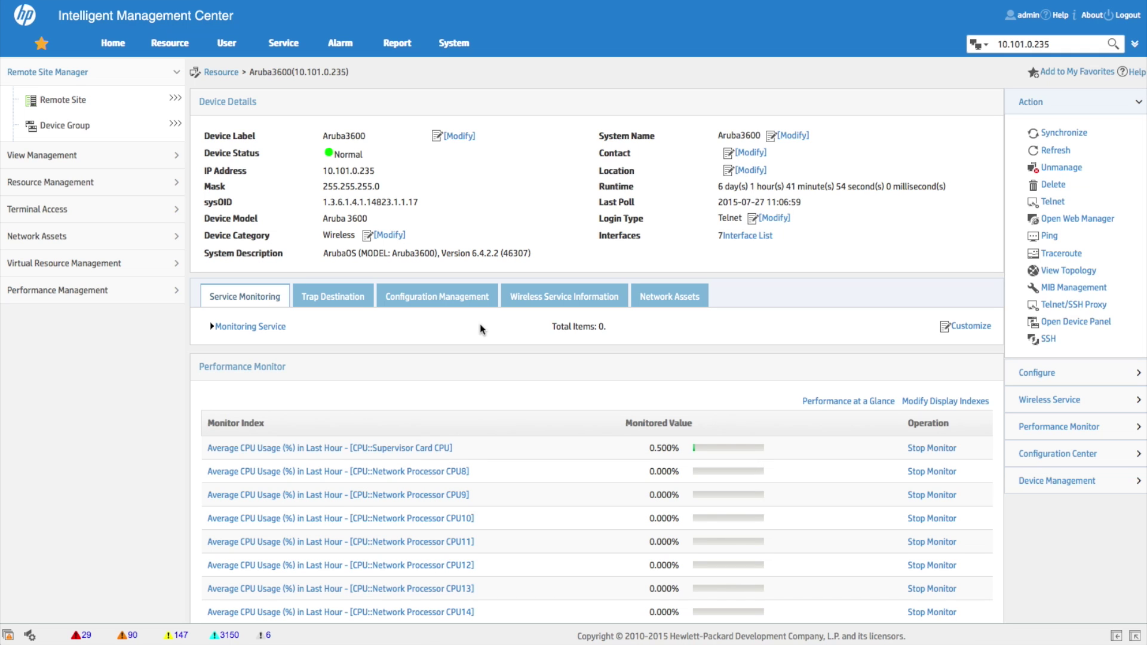
{"action": "left_click", "coordinate": [1044, 482]}
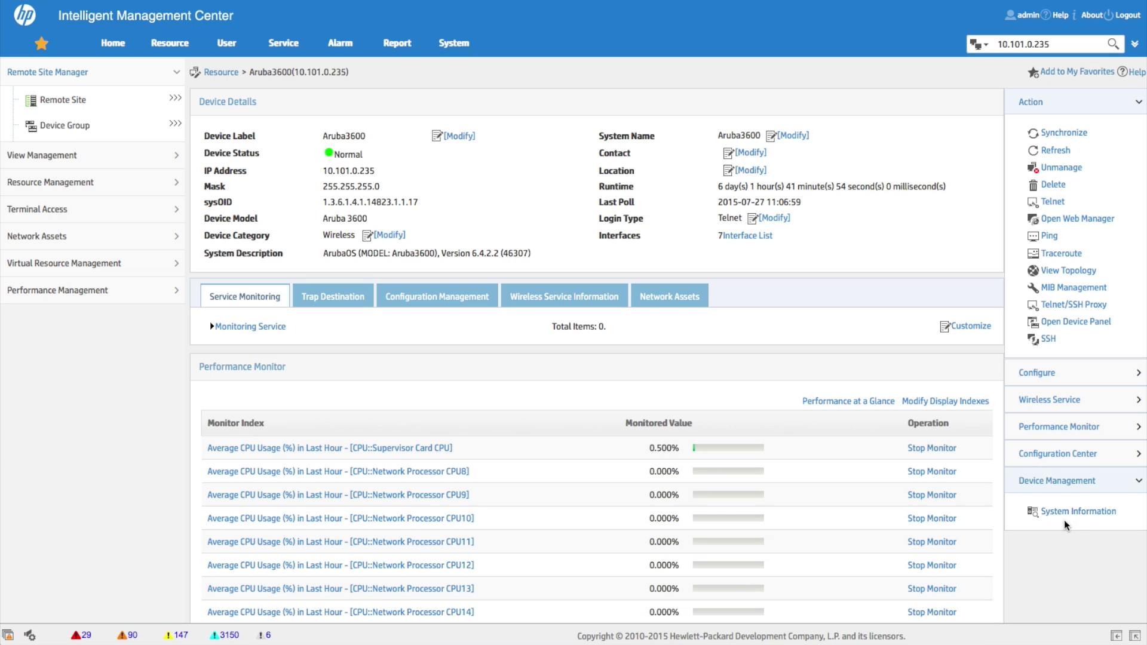
Open System Information and view the IP address, address translation and TCP connection tables, then close it
{"action": "left_click", "coordinate": [1066, 513]}
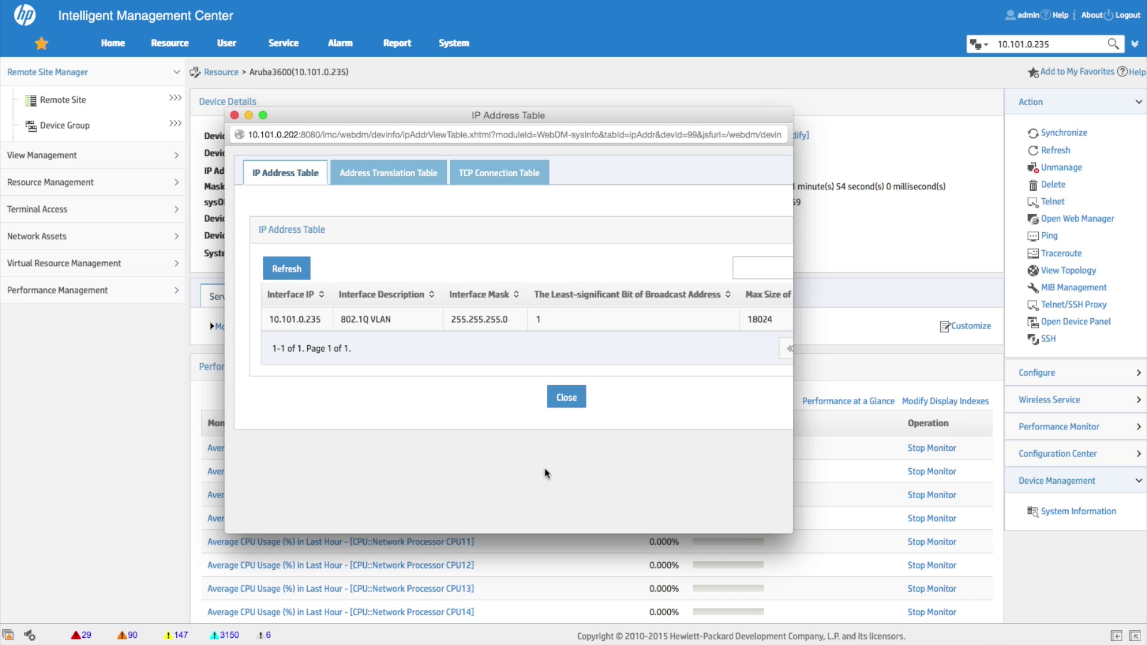
{"action": "left_click", "coordinate": [395, 184]}
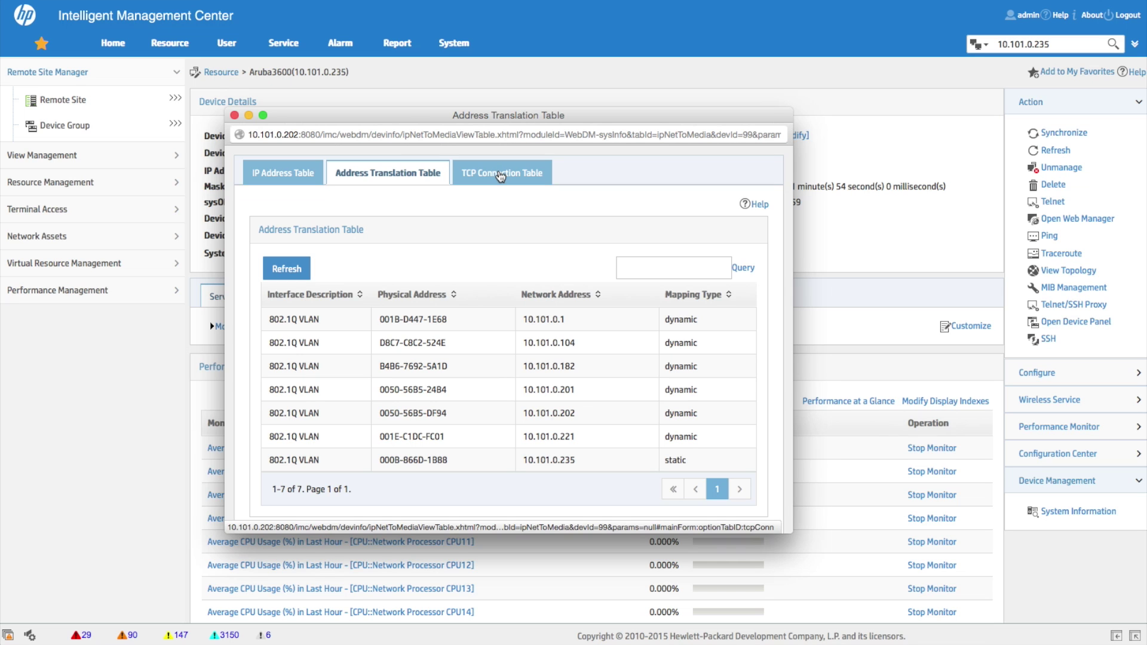
{"action": "left_click", "coordinate": [501, 175]}
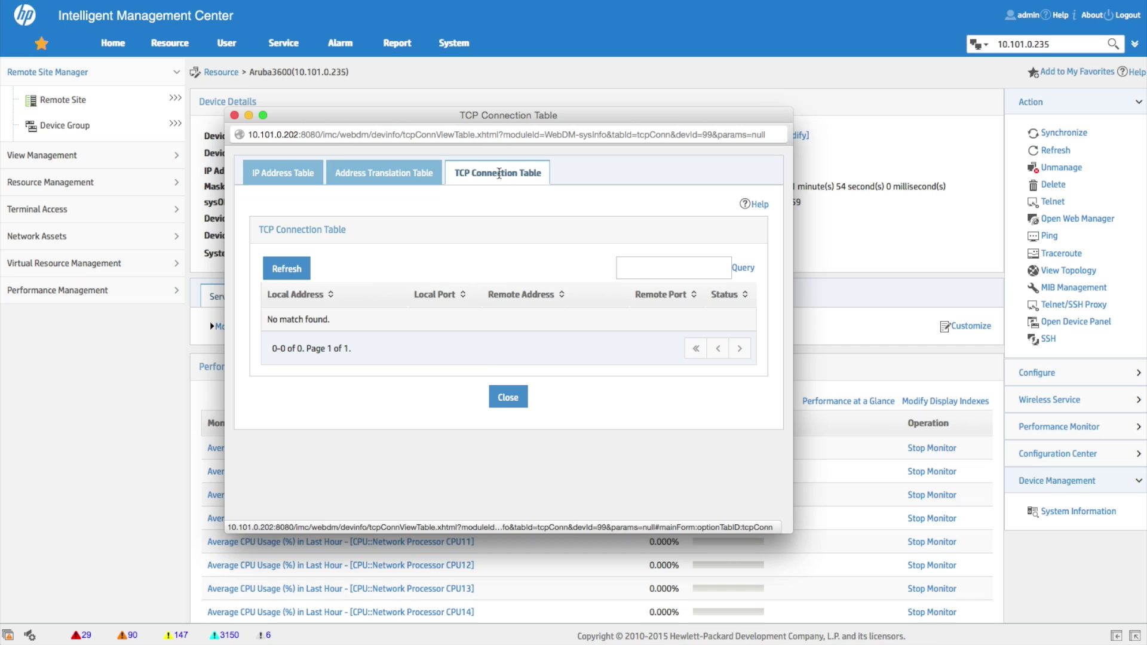
{"action": "left_click", "coordinate": [508, 397]}
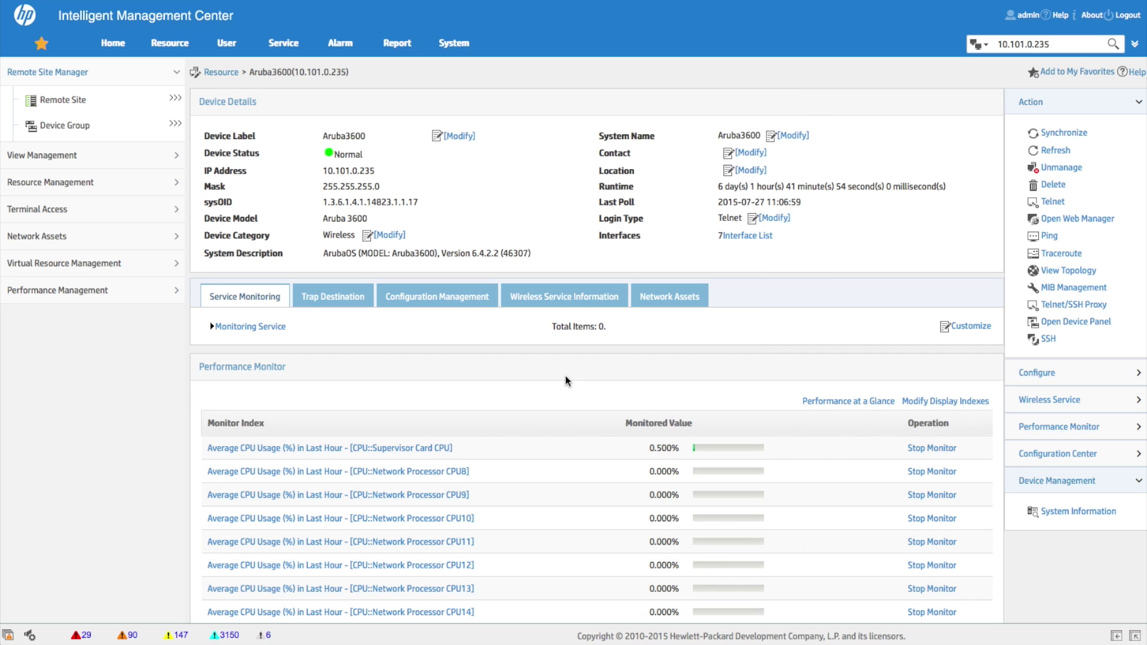
Review wireless service info: 2048 max APs, 1 online fit AP, 0 offline, 2 online clients
{"action": "left_click", "coordinate": [532, 298]}
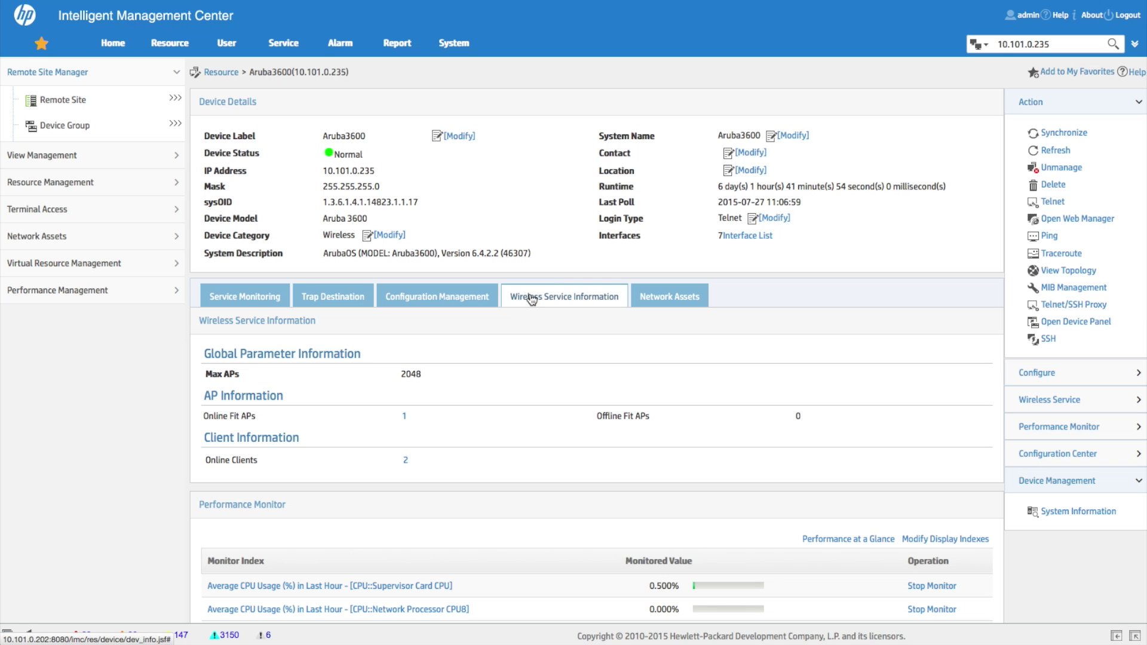
{"action": "scroll", "coordinate": [568, 436], "scroll_direction": "down", "scroll_amount": 2}
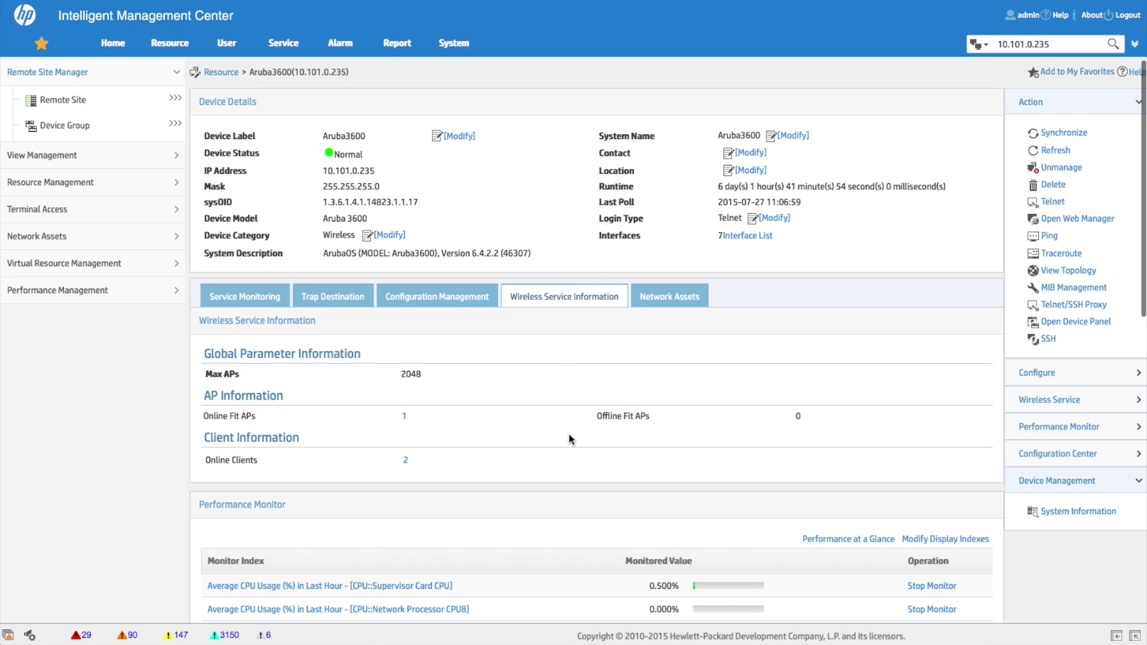
{"action": "scroll", "coordinate": [569, 434], "scroll_direction": "down", "scroll_amount": 5}
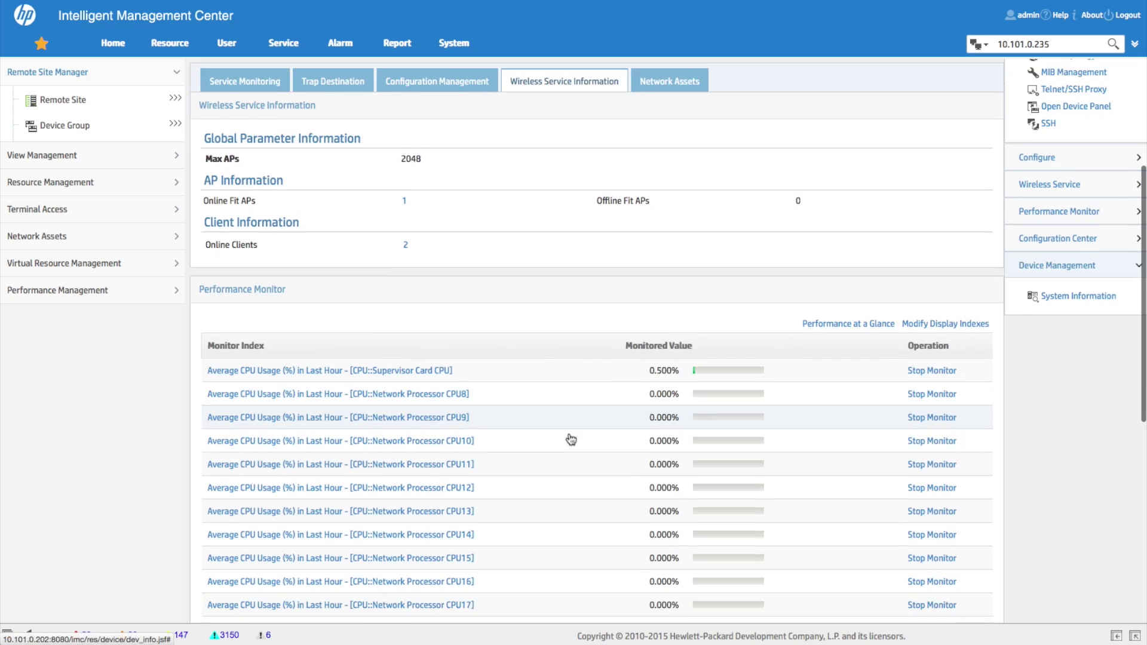
{"action": "scroll", "coordinate": [569, 432], "scroll_direction": "down", "scroll_amount": 5}
{"action": "scroll", "coordinate": [569, 432], "scroll_direction": "up", "scroll_amount": 10}
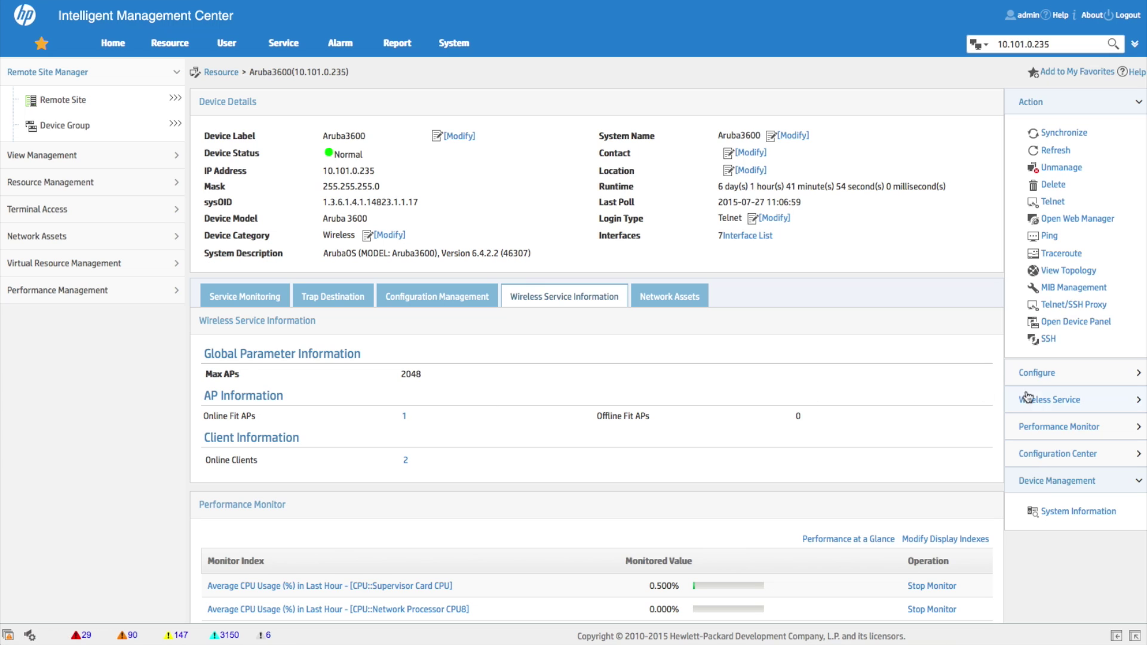
List the one online fit AP and its two clients on SSID aruba-ap, channel 11
{"action": "left_click", "coordinate": [1046, 401]}
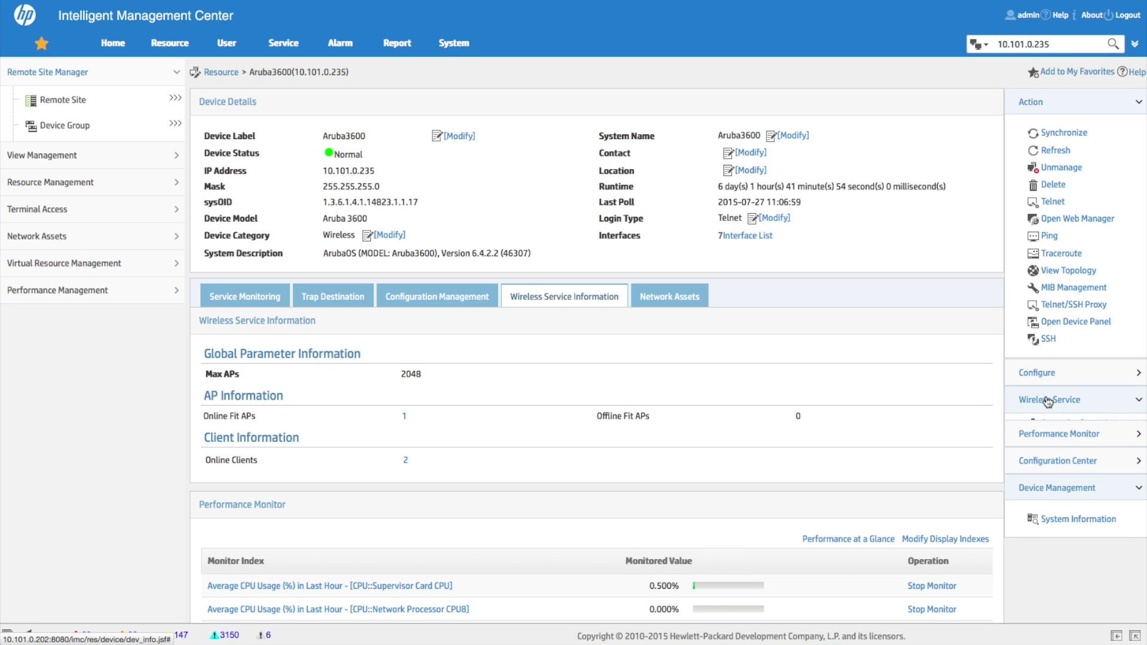
{"action": "left_click", "coordinate": [405, 416]}
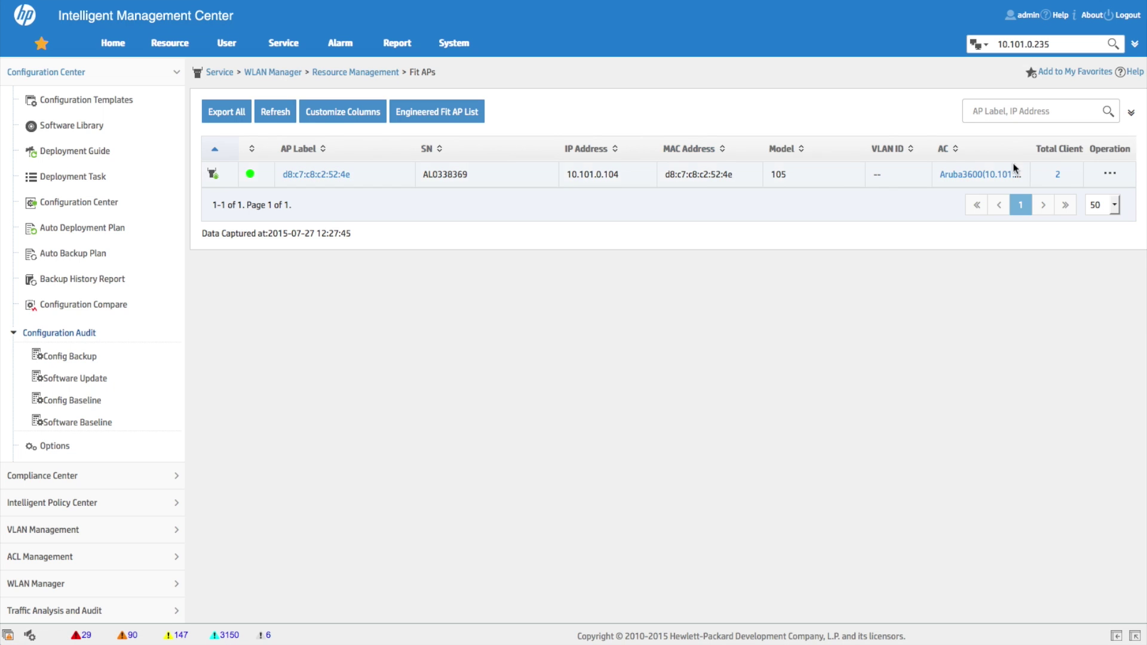
{"action": "left_click", "coordinate": [1058, 176]}
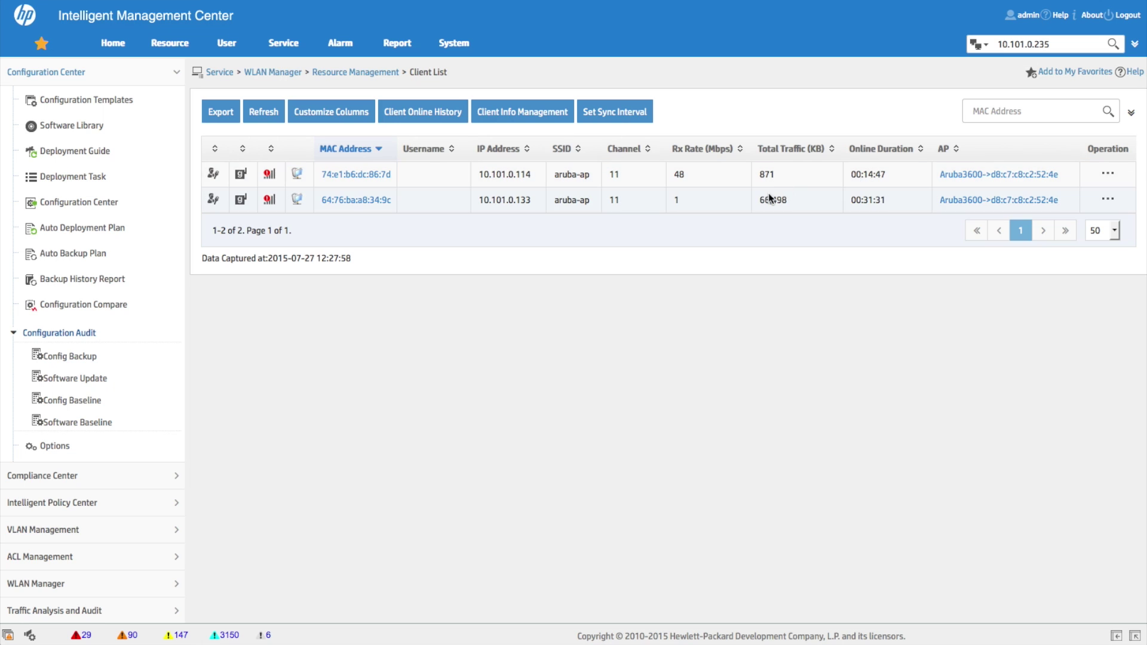
Monitor the second client's traffic and signal, then close the monitor window
{"action": "left_click", "coordinate": [1109, 204]}
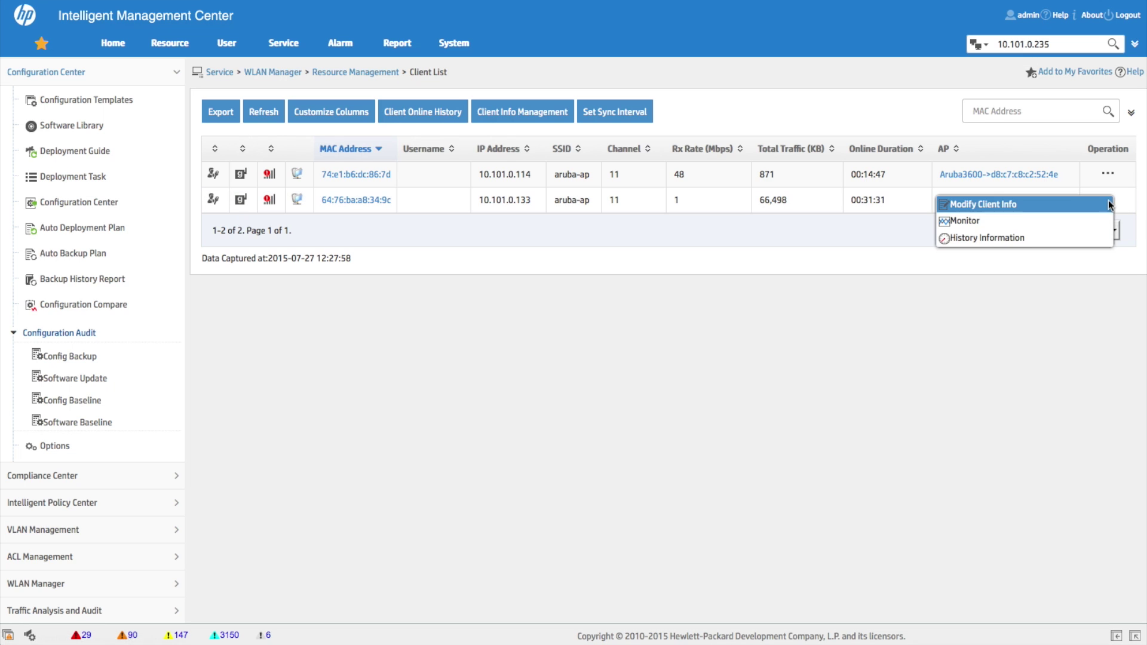
{"action": "left_click", "coordinate": [968, 227]}
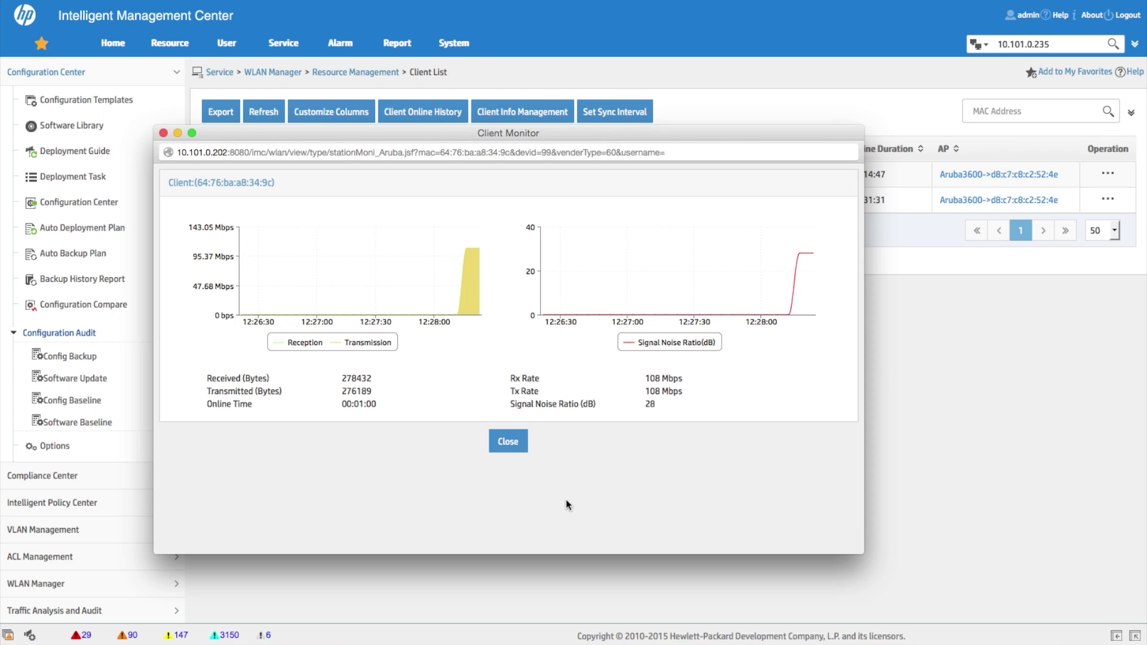
{"action": "left_click", "coordinate": [508, 449]}
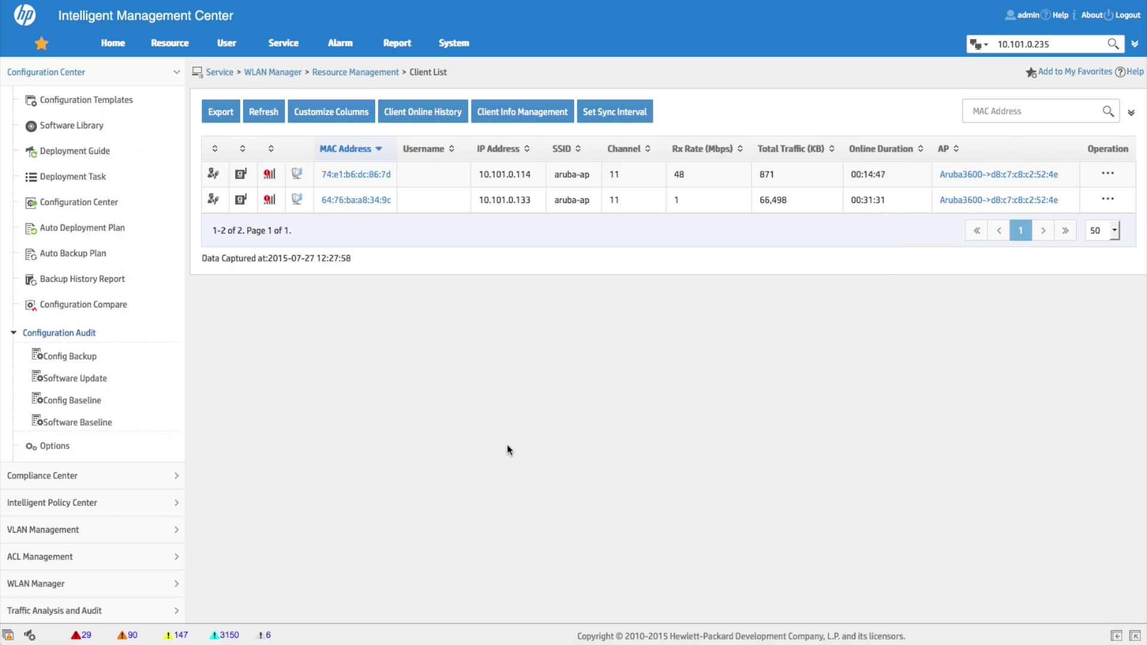
Open the AP Access Ports list under WLAN Manager's wireless resource management
{"action": "left_click", "coordinate": [171, 585]}
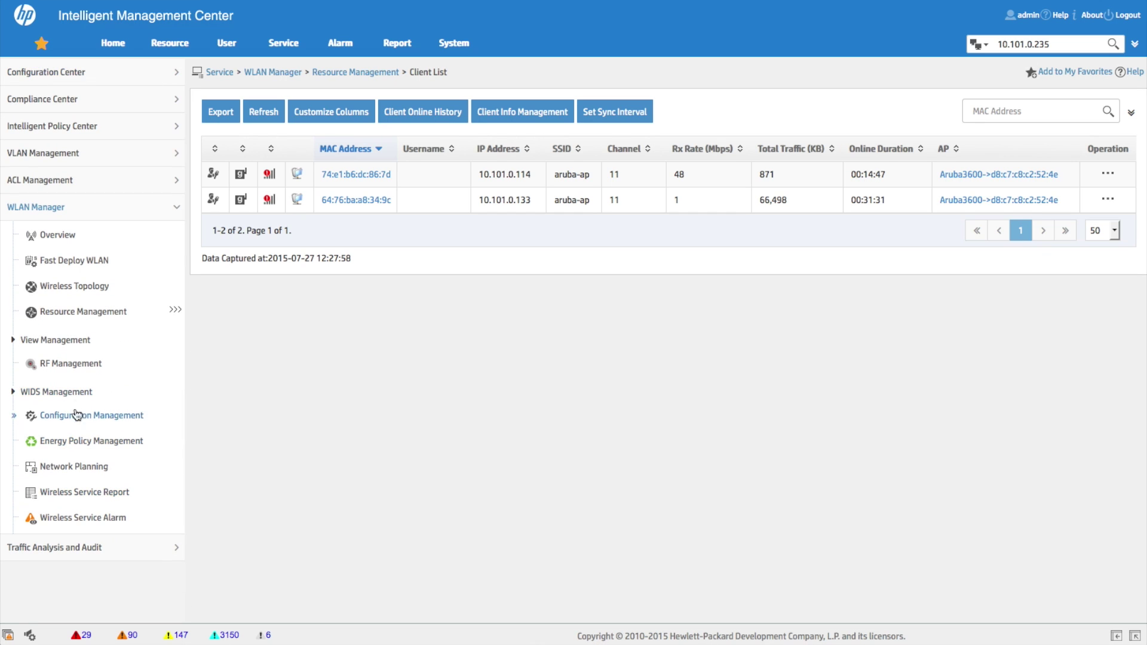
{"action": "left_click", "coordinate": [171, 310]}
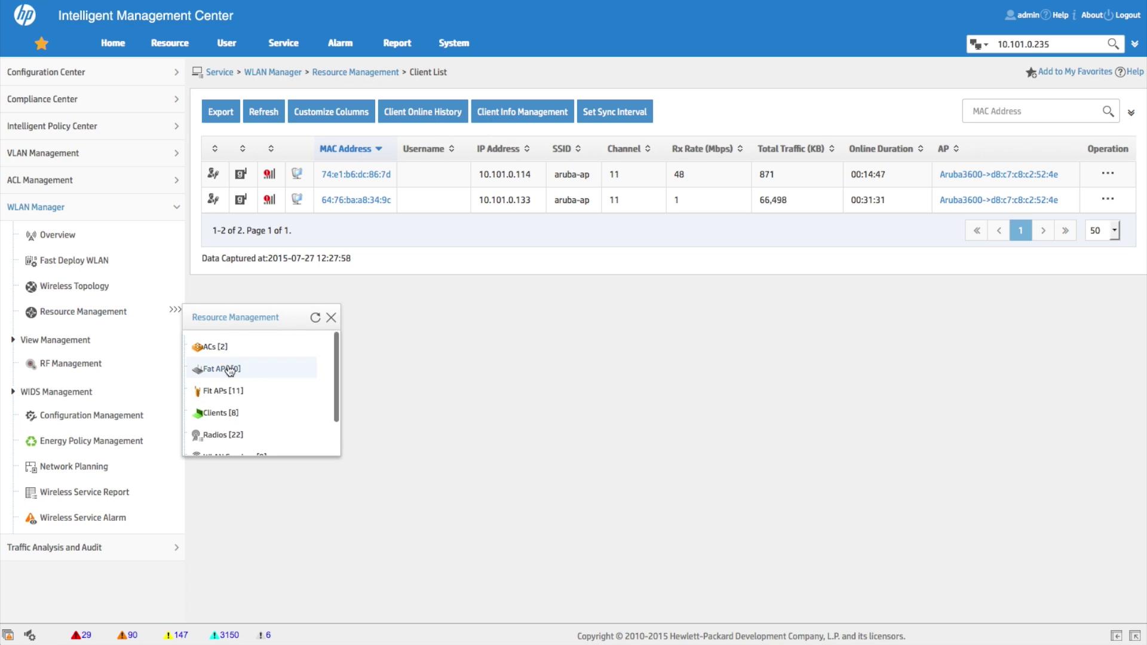
{"action": "scroll", "coordinate": [316, 404], "scroll_direction": "down", "scroll_amount": 1}
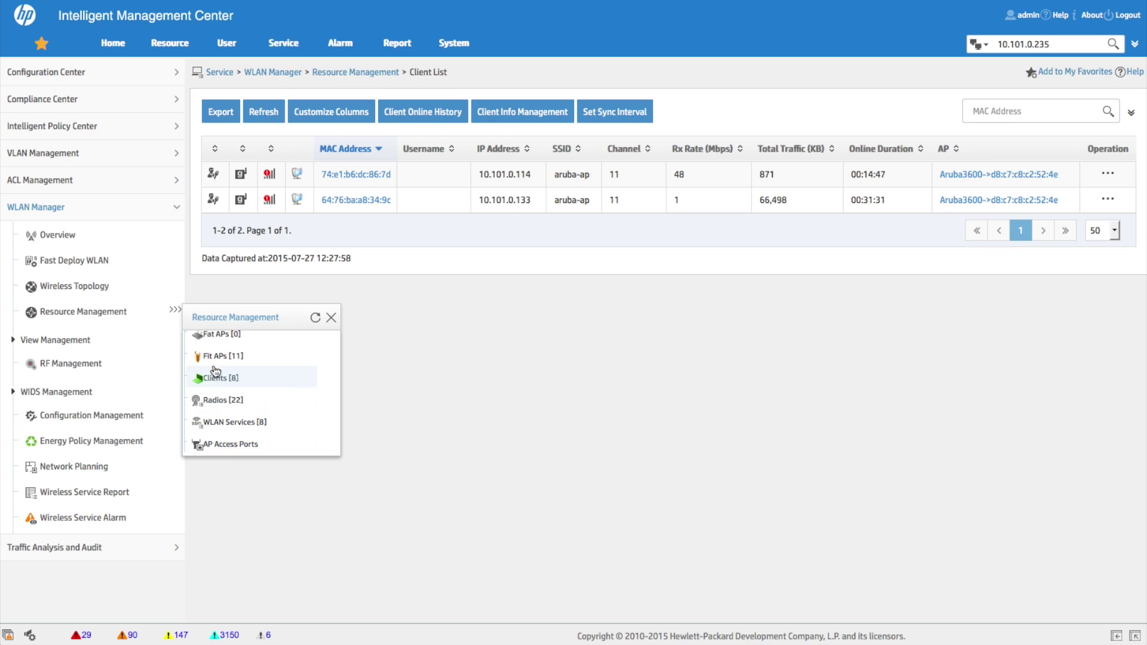
{"action": "scroll", "coordinate": [215, 360], "scroll_direction": "up", "scroll_amount": 1}
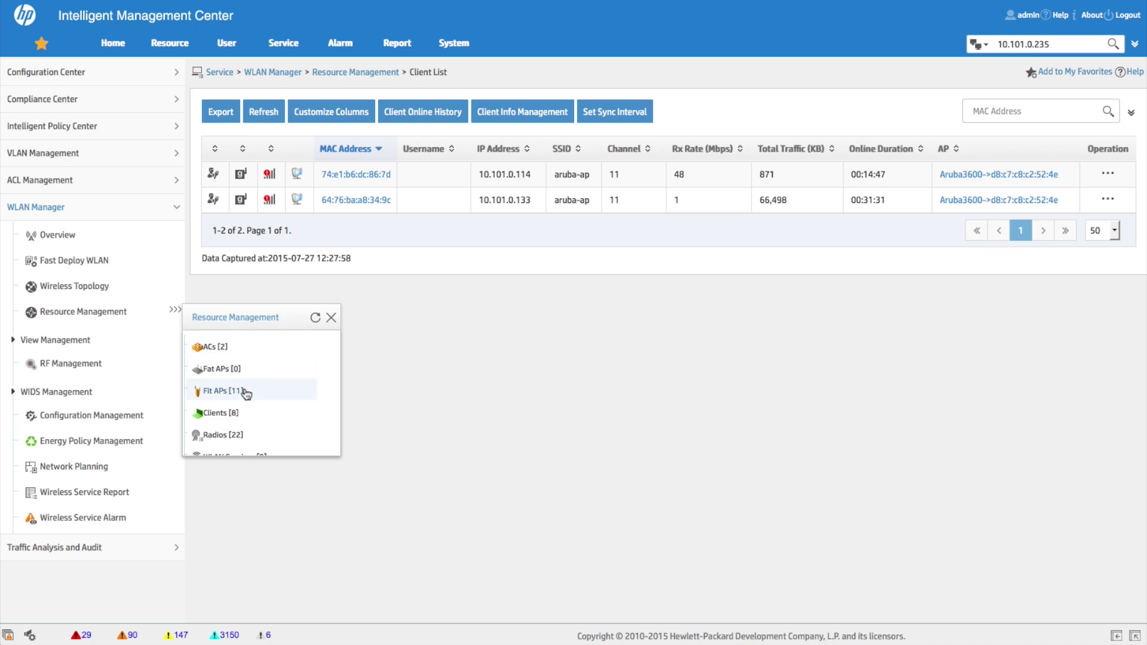
{"action": "scroll", "coordinate": [248, 429], "scroll_direction": "down", "scroll_amount": 1}
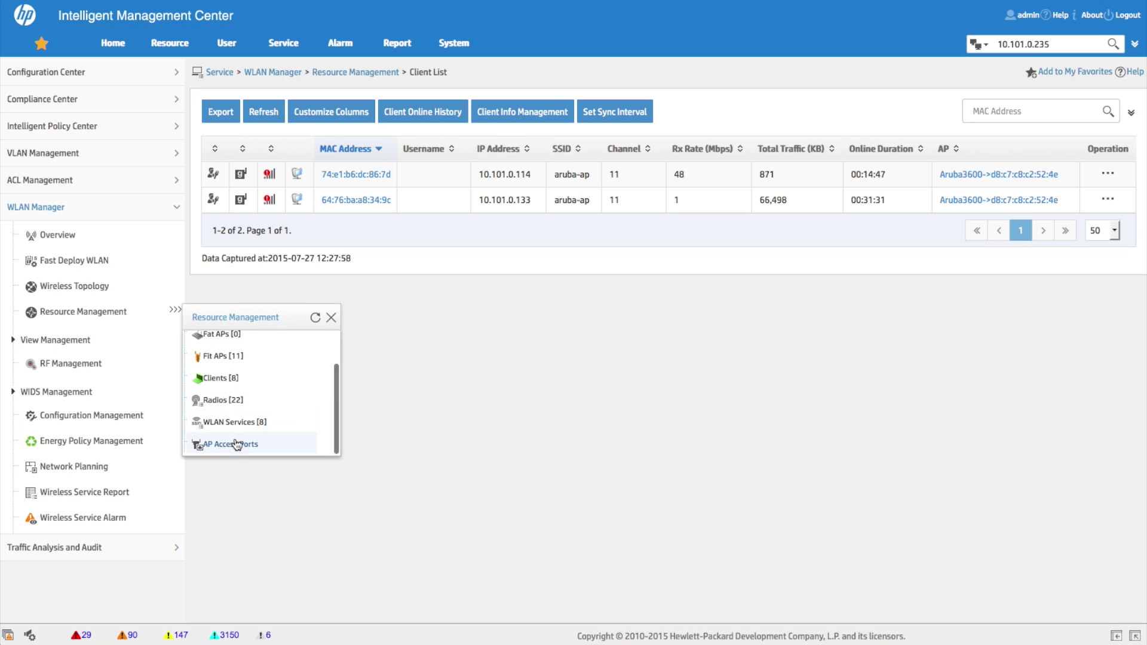
{"action": "left_click", "coordinate": [233, 445]}
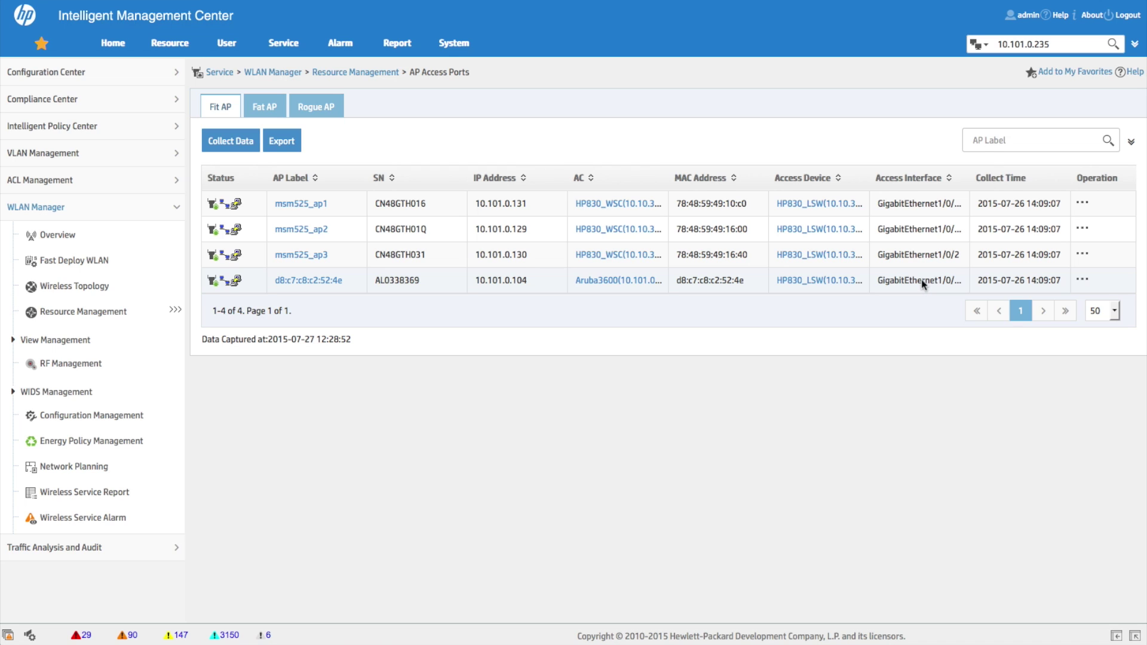
Sort the AP access ports by Access Interface and widen that column to show full GigabitEthernet names
{"action": "left_click", "coordinate": [968, 172]}
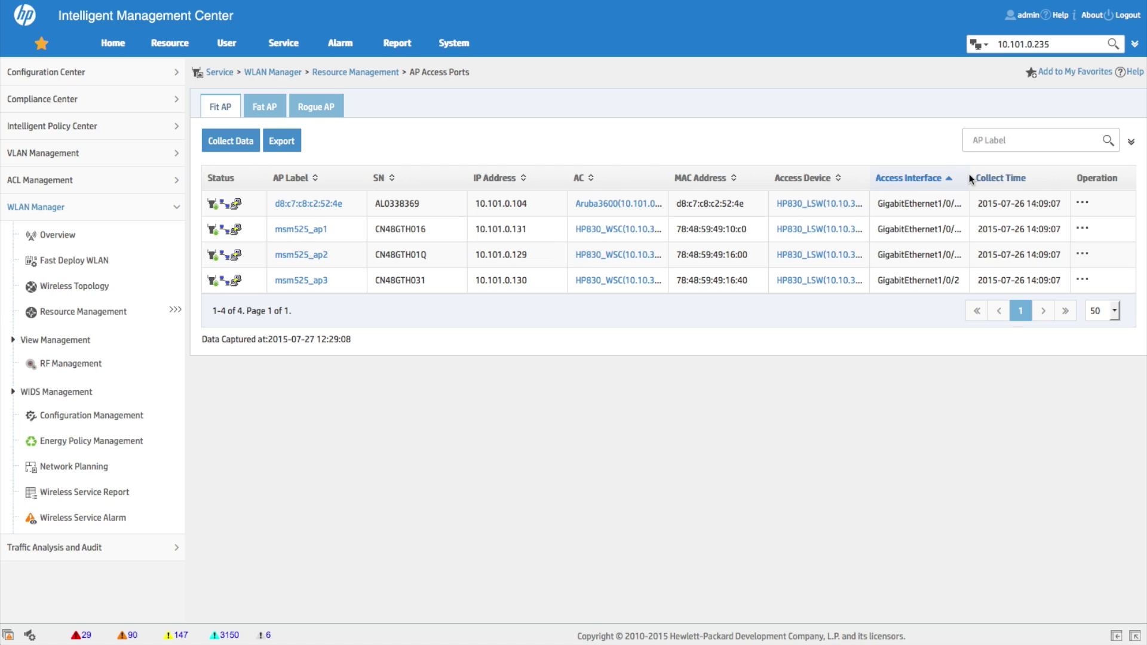
{"action": "left_click_drag", "start_coordinate": [969, 174], "coordinate": [1021, 171]}
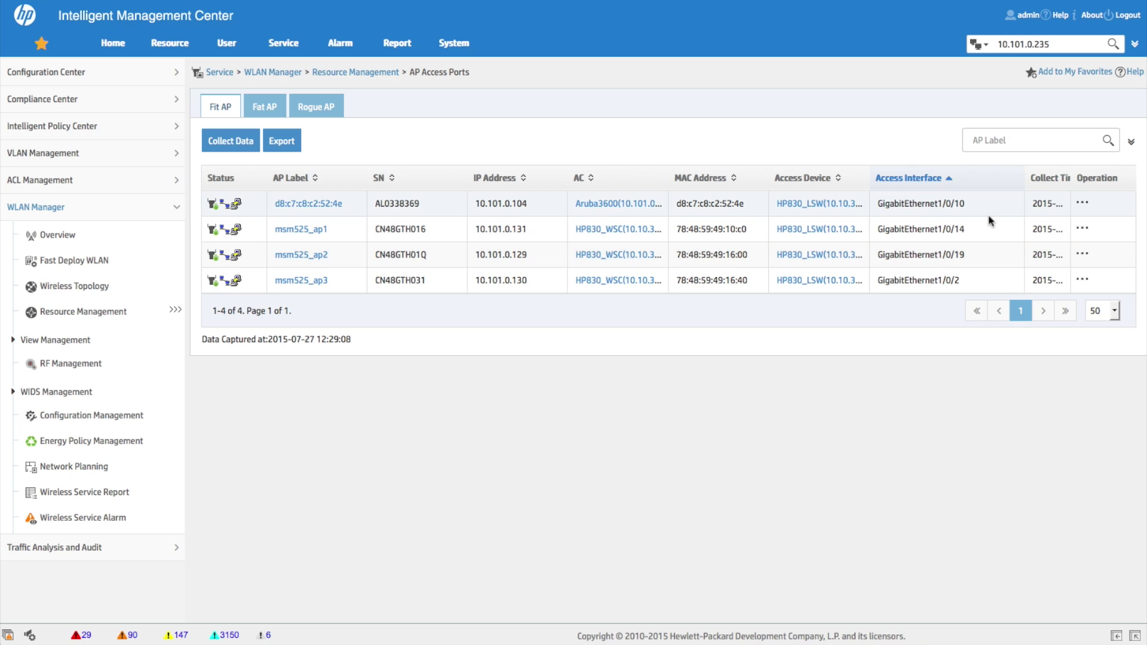
{"action": "left_click", "coordinate": [1081, 204]}
Open the Wireless Device topology and the Aruba3600 view linking it to AP d8:c7:c8:c2:52:4e via HP830_LSW
{"action": "mouse_move", "coordinate": [275, 45]}
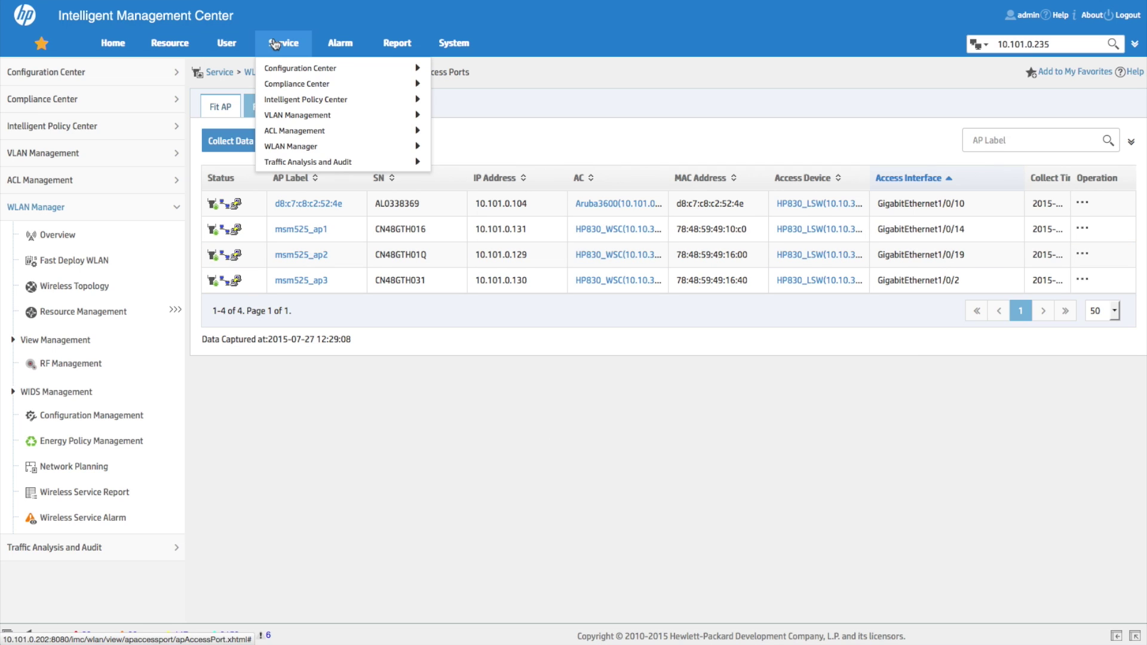
{"action": "mouse_move", "coordinate": [172, 57]}
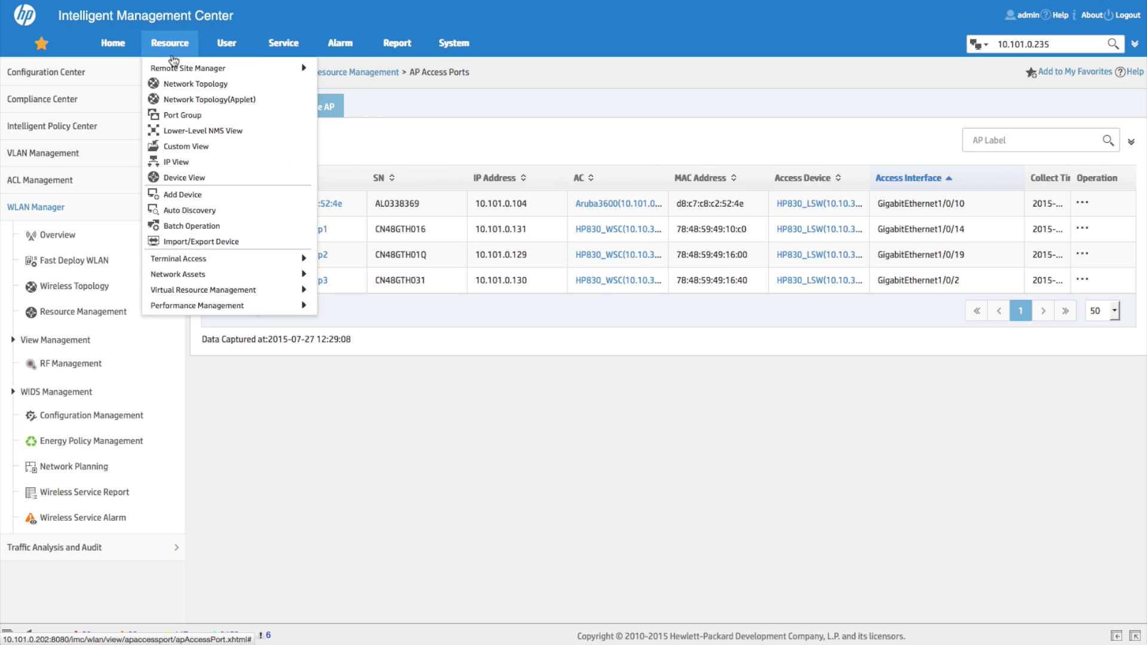
{"action": "left_click", "coordinate": [186, 87]}
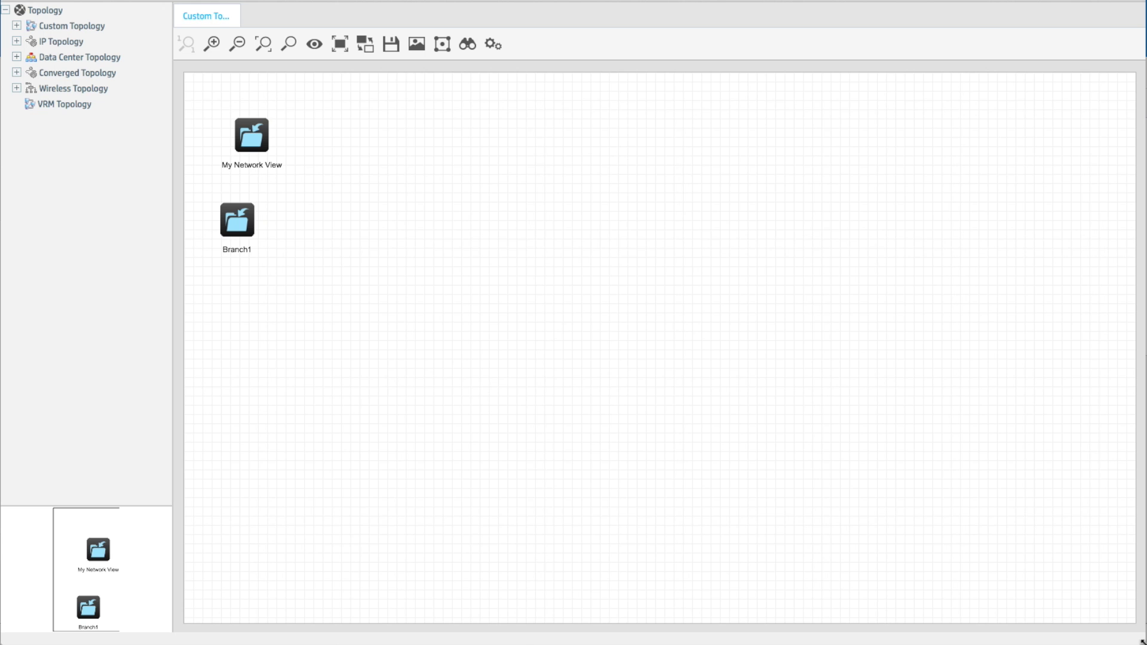
{"action": "left_click", "coordinate": [16, 88]}
{"action": "left_click", "coordinate": [55, 104]}
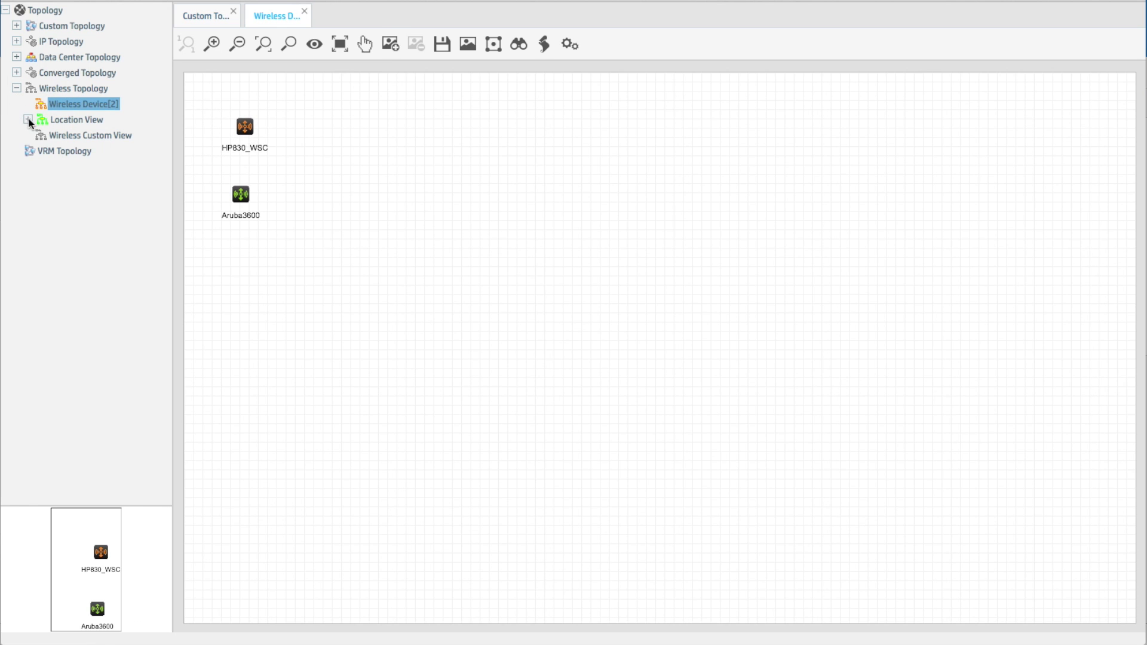
{"action": "left_click", "coordinate": [28, 119]}
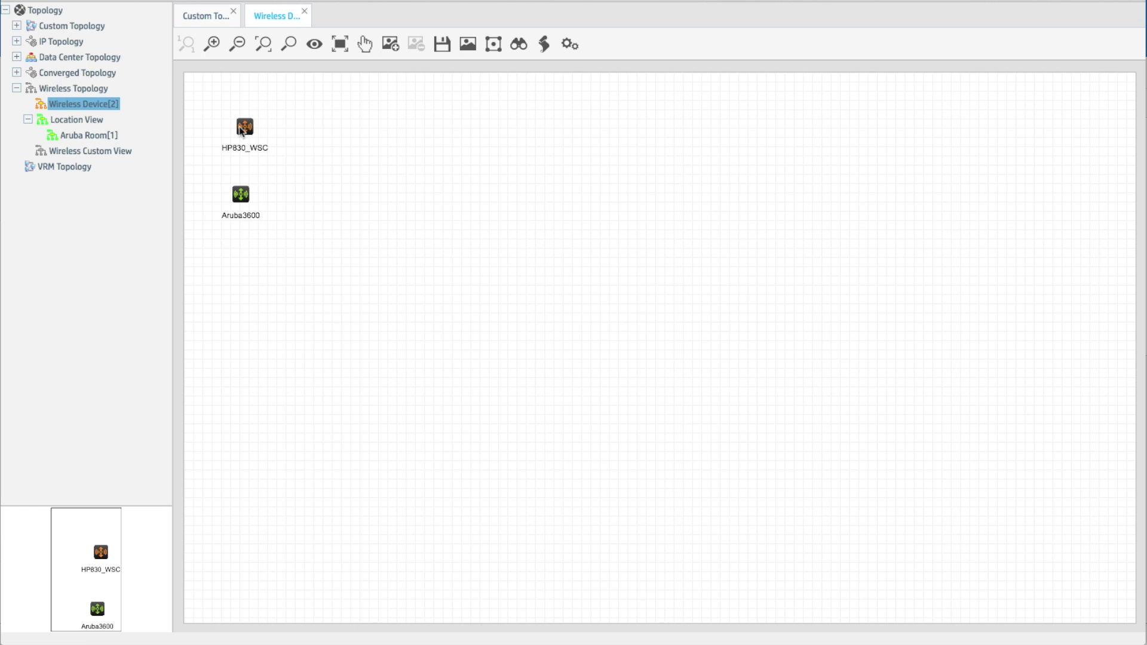
{"action": "double_click", "coordinate": [240, 203]}
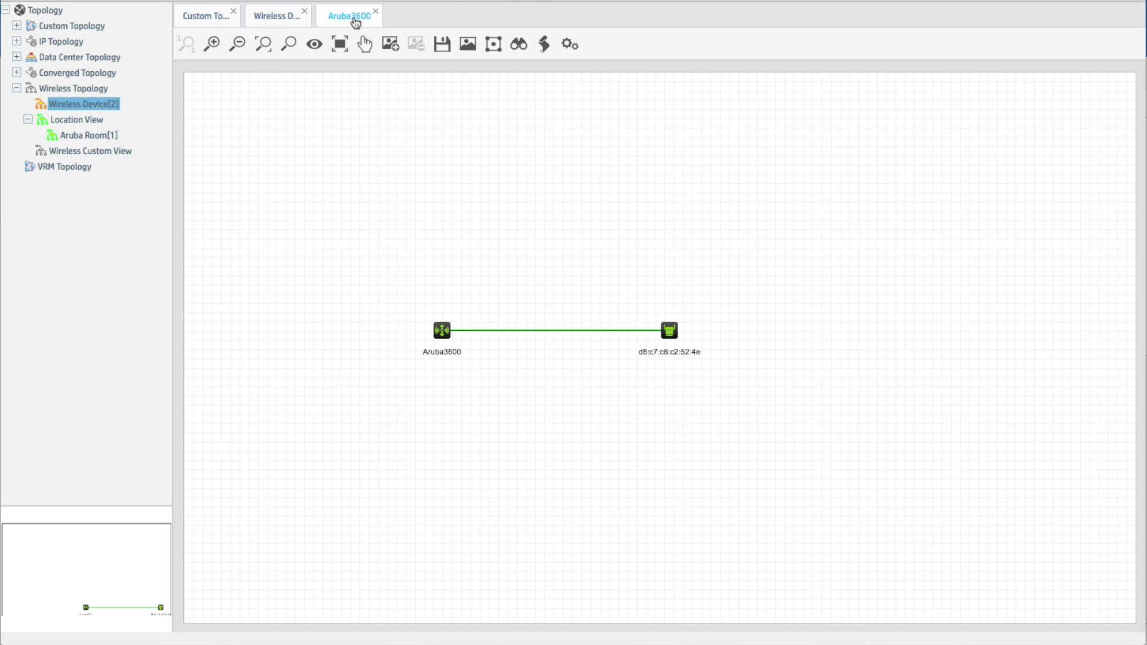
{"action": "left_click", "coordinate": [356, 23]}
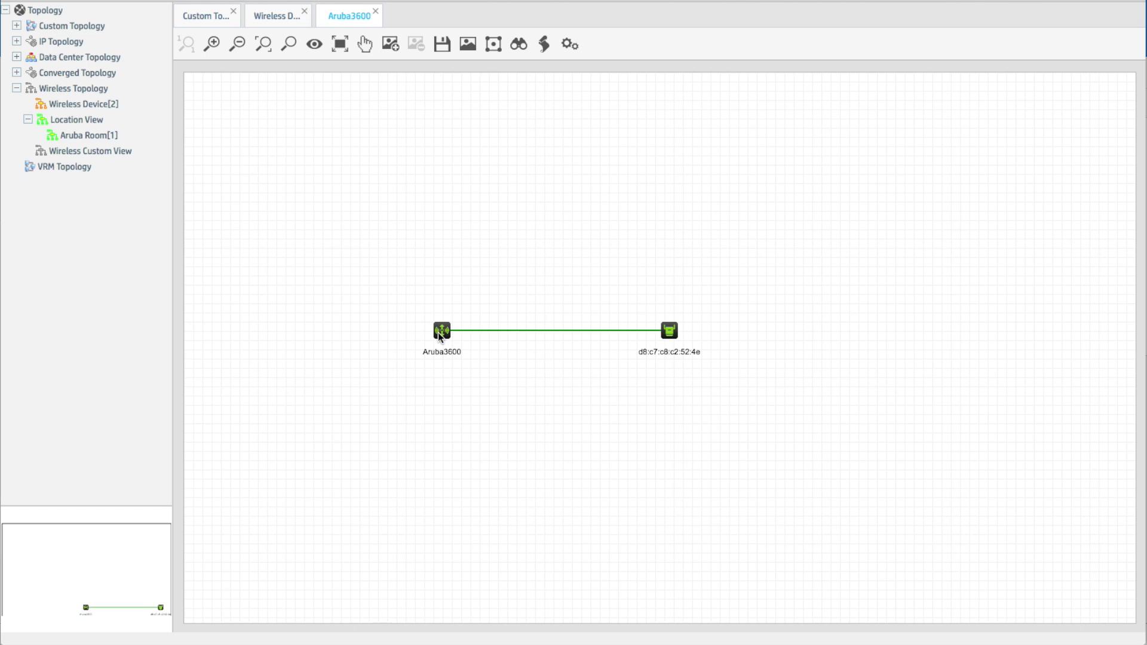
{"action": "right_click", "coordinate": [669, 331]}
Show the access point's physical topology and spread the AP and HP830_LSW nodes apart
{"action": "left_click", "coordinate": [721, 342]}
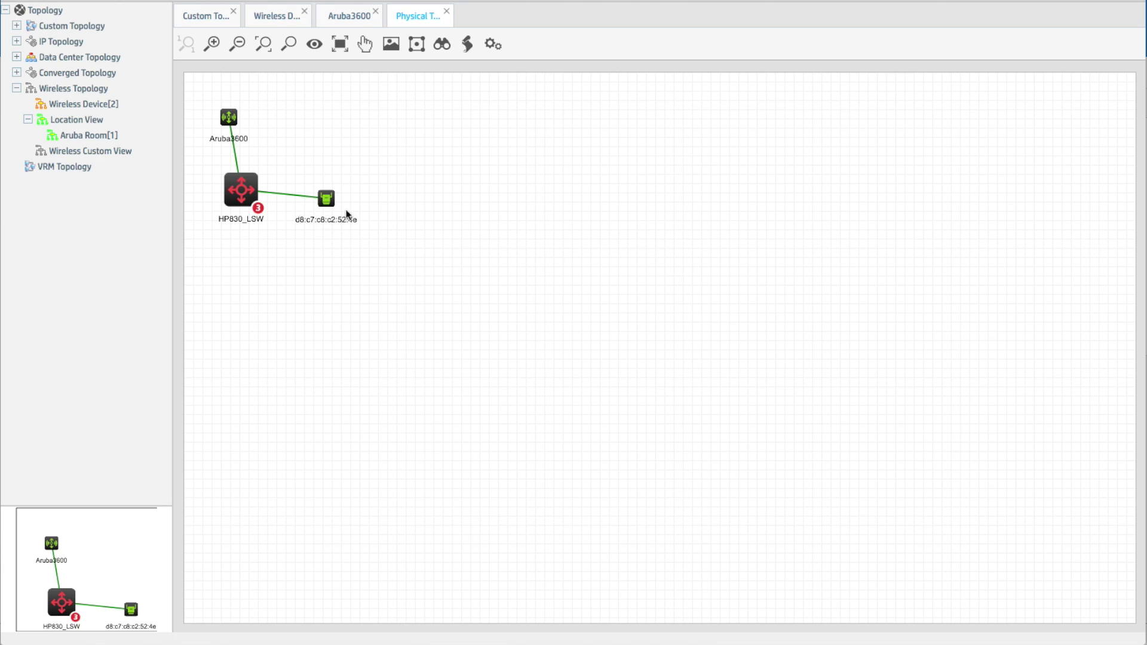
{"action": "left_click_drag", "start_coordinate": [326, 207], "coordinate": [542, 206]}
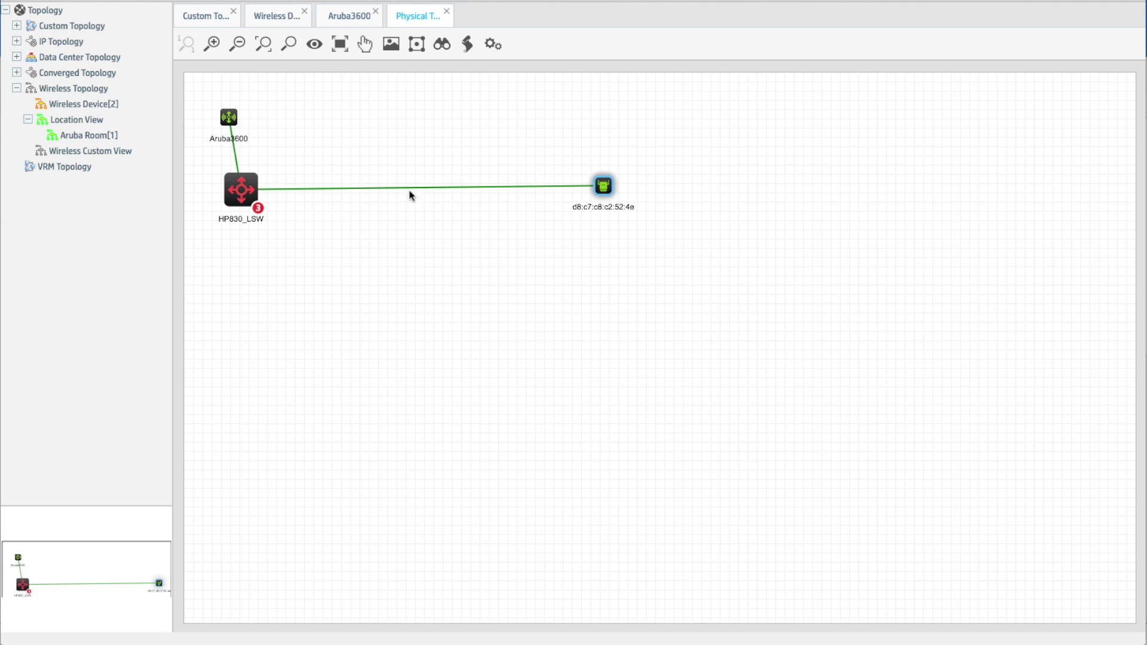
{"action": "left_click_drag", "start_coordinate": [242, 187], "coordinate": [415, 179]}
Inspect the details of the Aruba3600–HP830_LSW link
{"action": "left_click", "coordinate": [326, 152]}
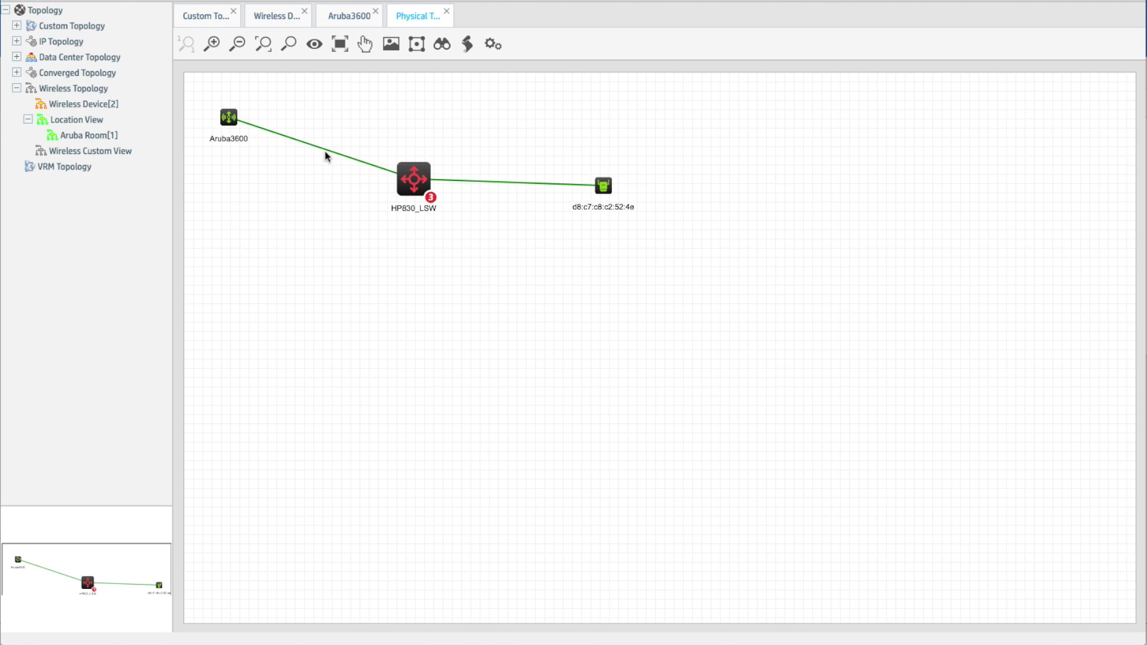
{"action": "left_click", "coordinate": [313, 149]}
{"action": "mouse_move", "coordinate": [312, 149]}
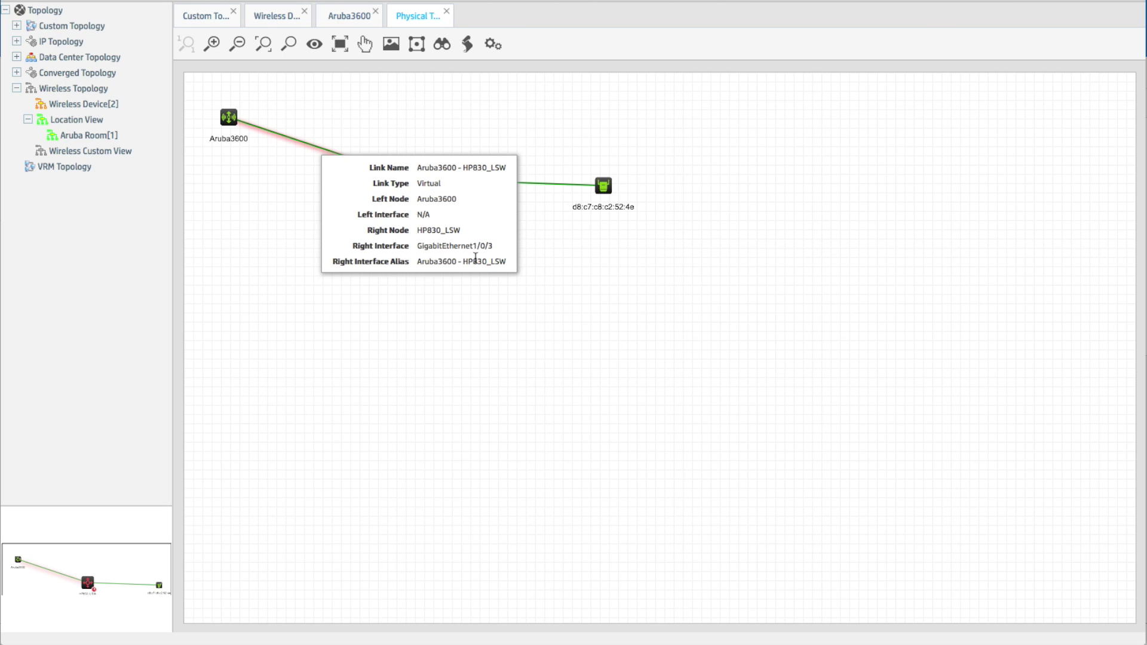
{"action": "left_click", "coordinate": [637, 270]}
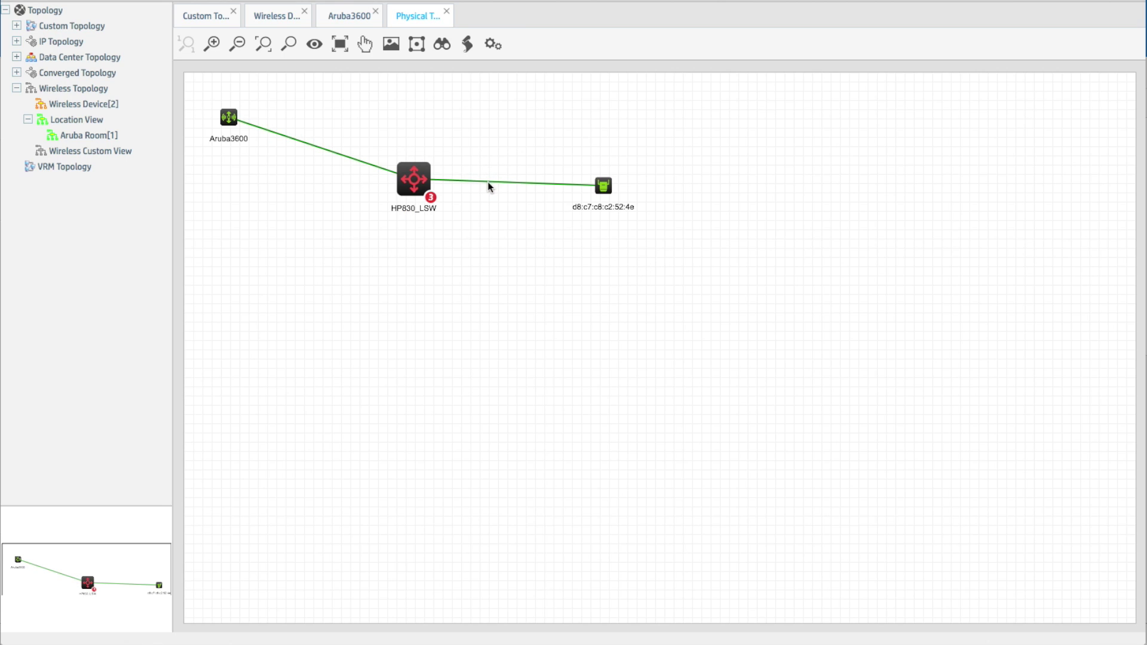
Check the HP830_LSW-to-AP link details, then open the Aruba Room floor plan
{"action": "left_click", "coordinate": [487, 182]}
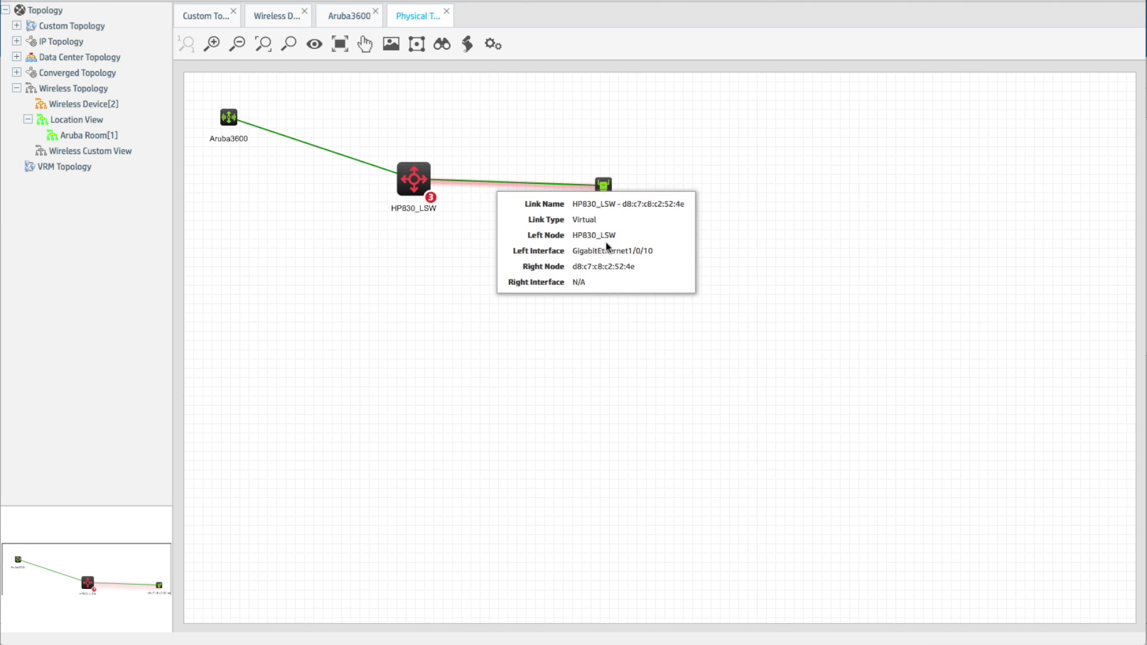
{"action": "left_click", "coordinate": [631, 346]}
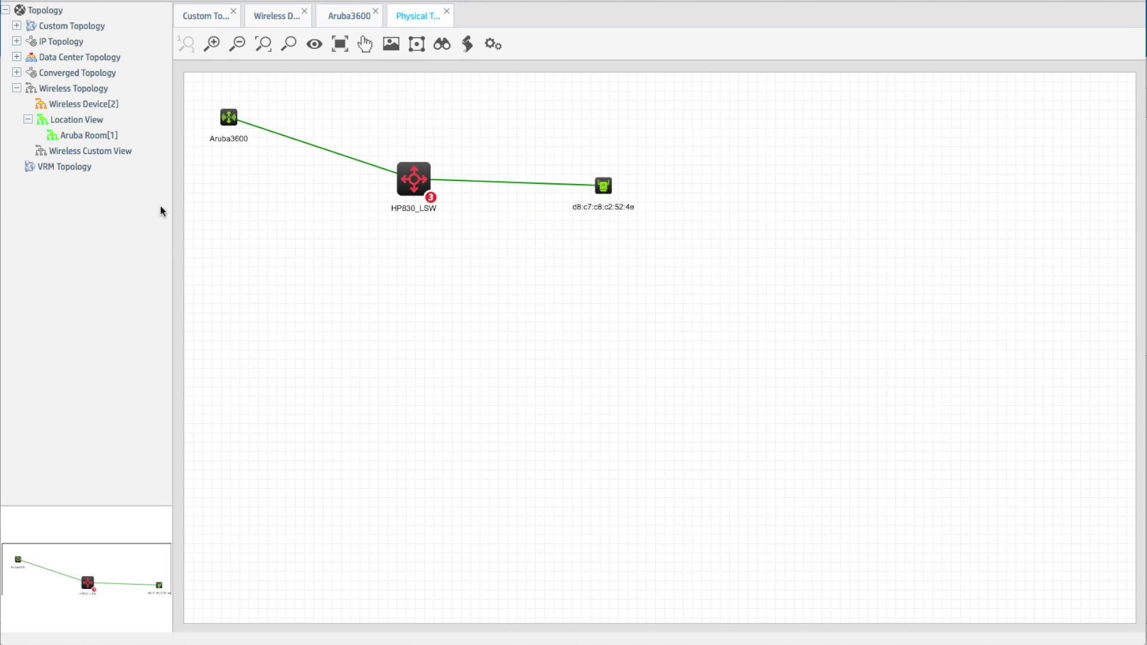
{"action": "left_click", "coordinate": [90, 136]}
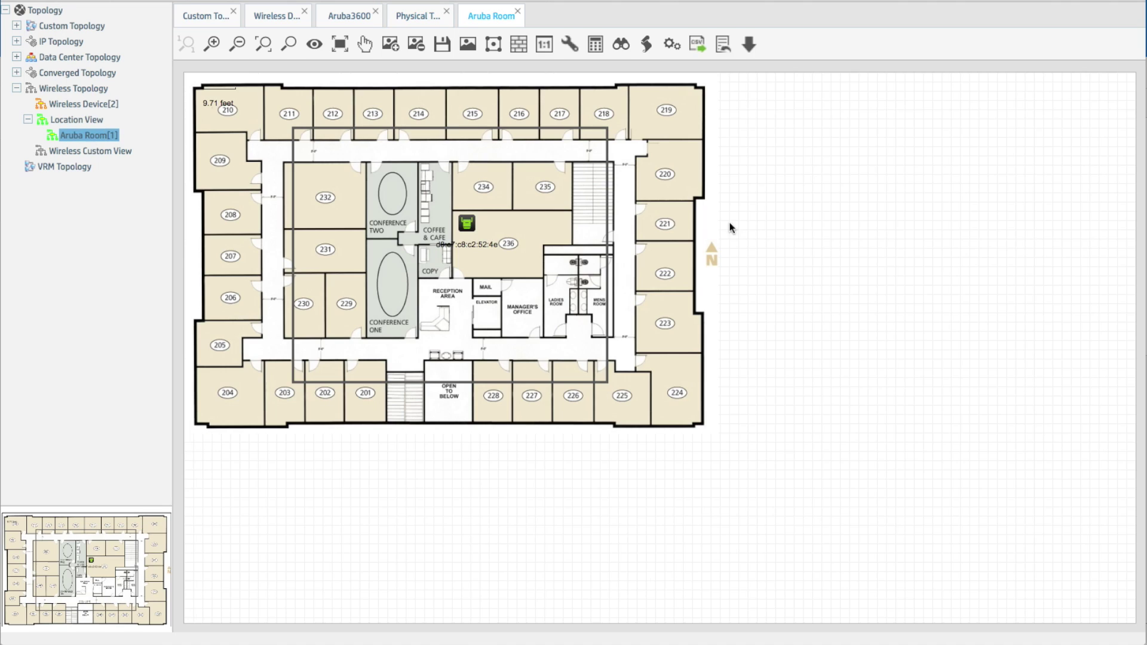
Show the AP's clients 74:e1:b6:dc:86:7d and 64:76:ba:a8:34:9c, placed right of the floor plan
{"action": "left_click", "coordinate": [468, 224]}
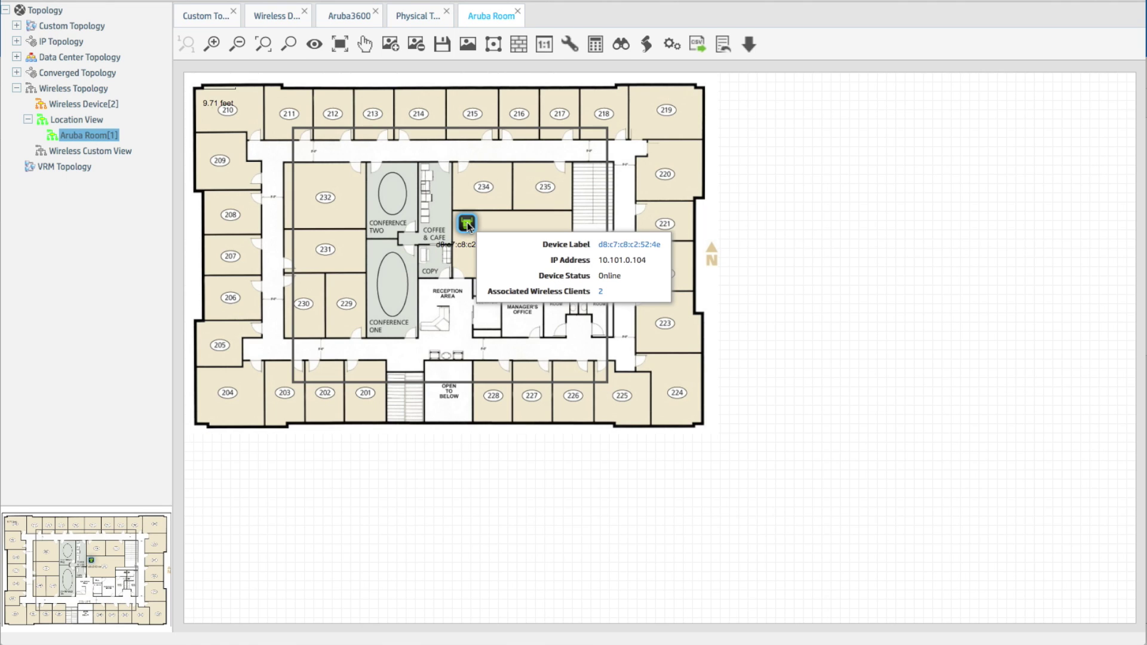
{"action": "right_click", "coordinate": [809, 250]}
{"action": "left_click", "coordinate": [874, 424]}
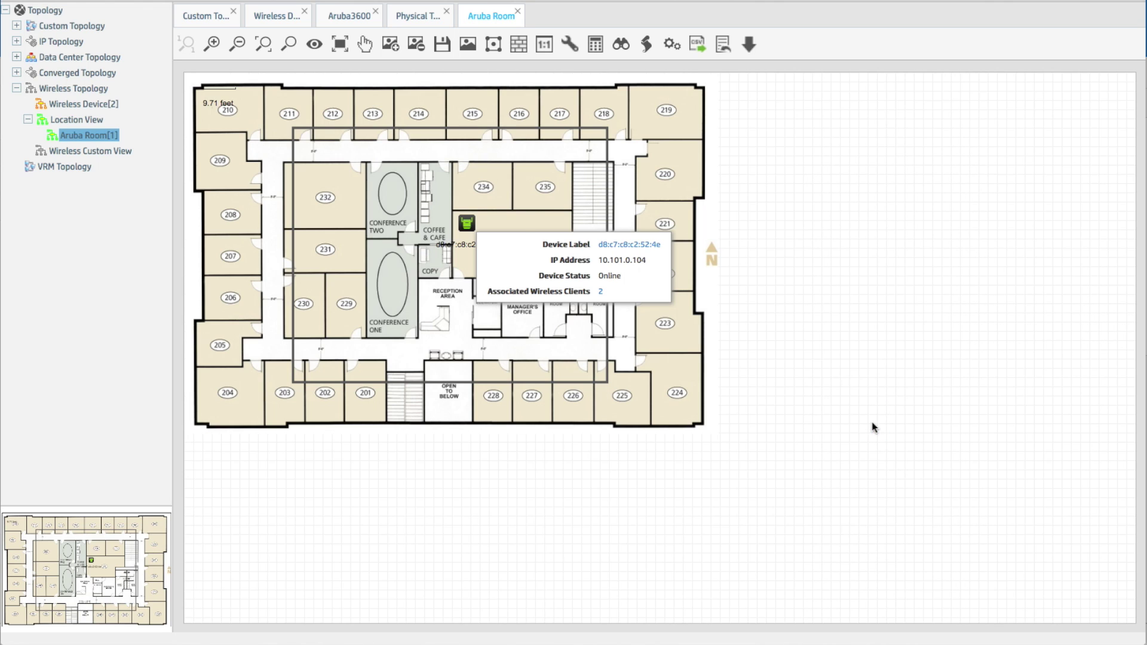
{"action": "left_click", "coordinate": [924, 304]}
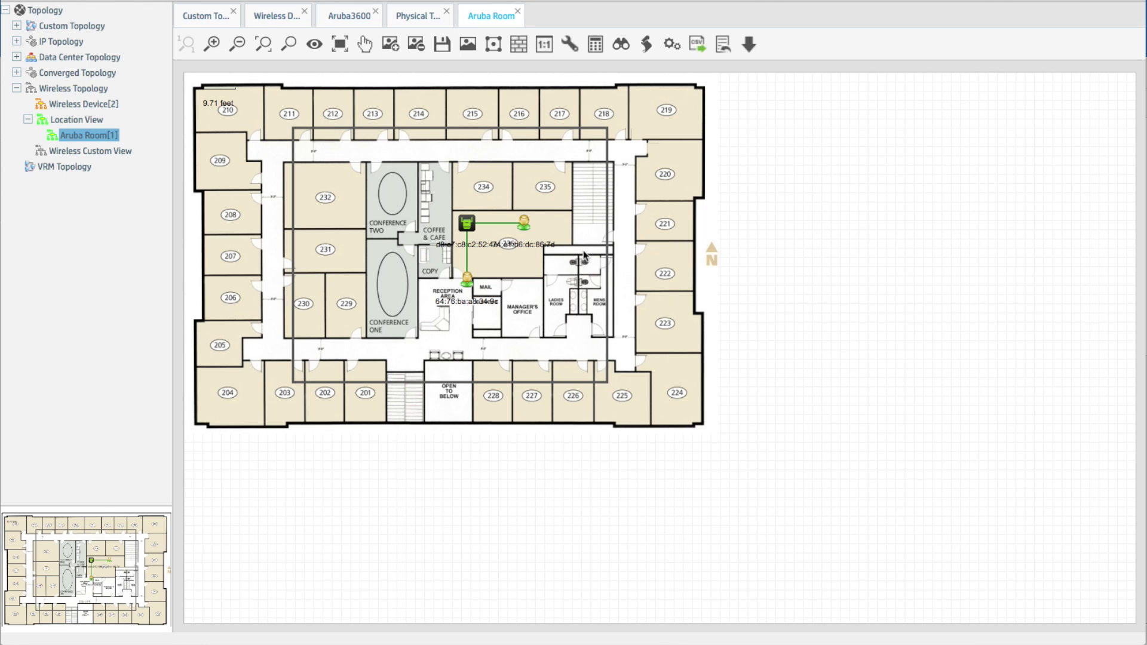
{"action": "left_click_drag", "start_coordinate": [530, 229], "coordinate": [791, 145]}
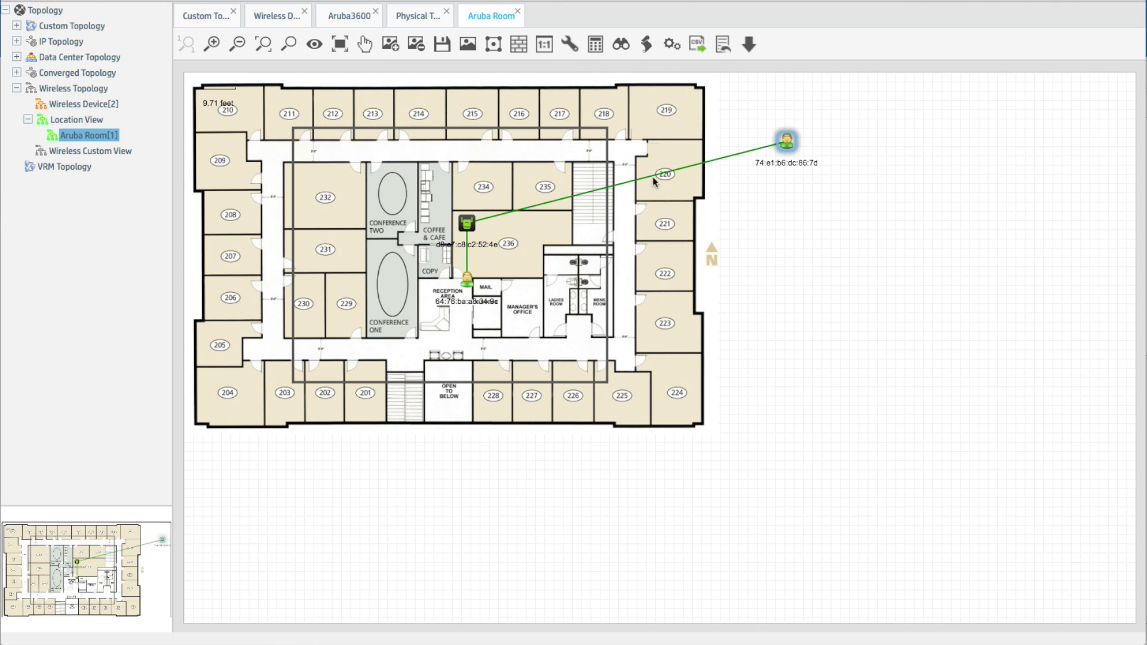
{"action": "left_click_drag", "start_coordinate": [467, 279], "coordinate": [805, 251]}
{"action": "mouse_move", "coordinate": [803, 251]}
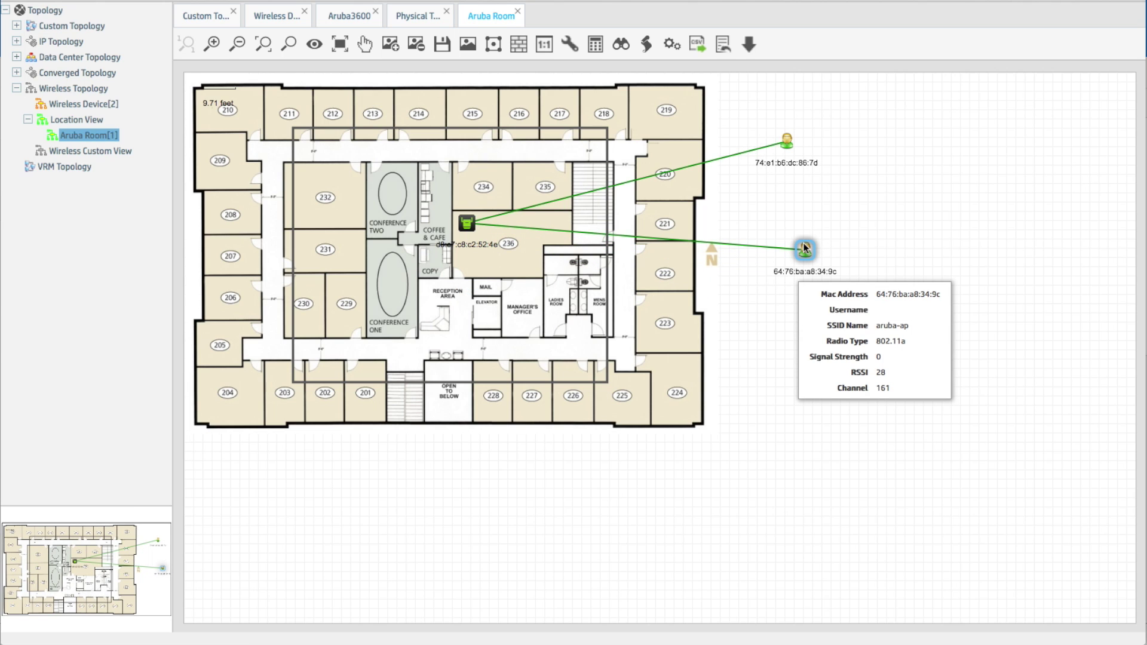
Review the client information for 74:e1:b6:dc:86:7d and close it
{"action": "right_click", "coordinate": [789, 145]}
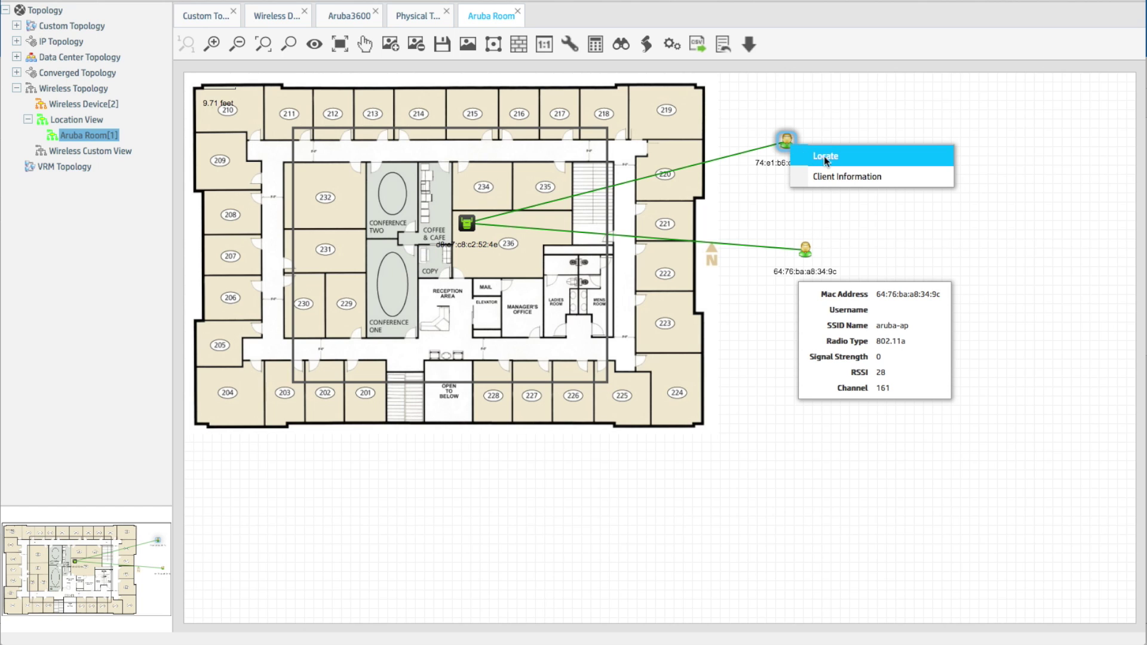
{"action": "left_click", "coordinate": [839, 177]}
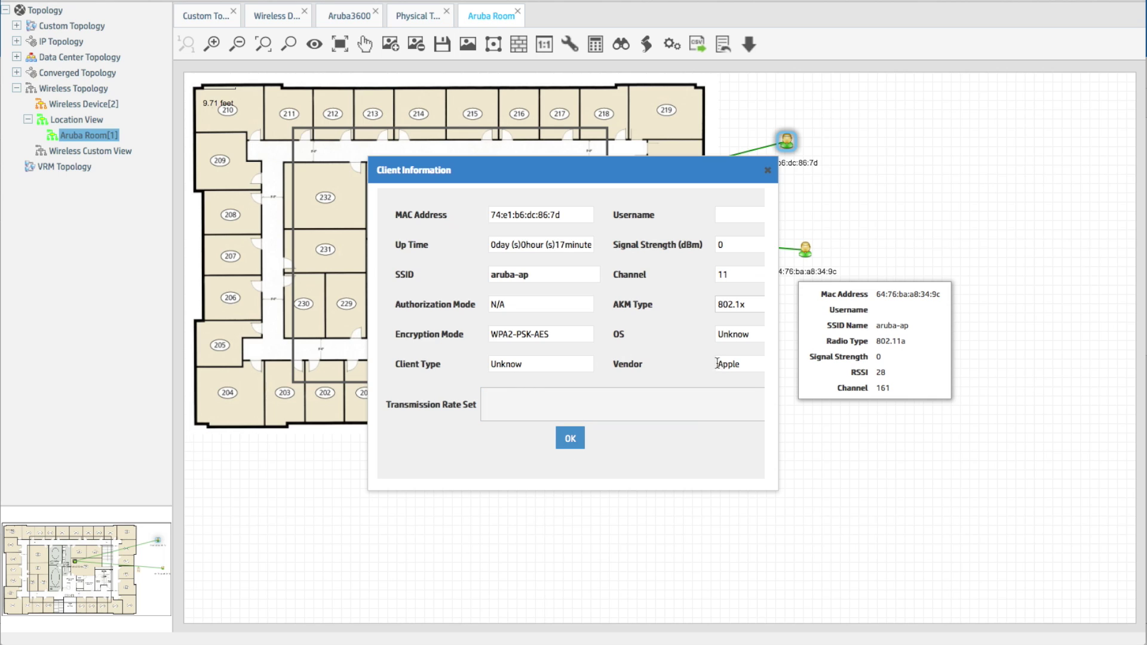
{"action": "left_click", "coordinate": [570, 439]}
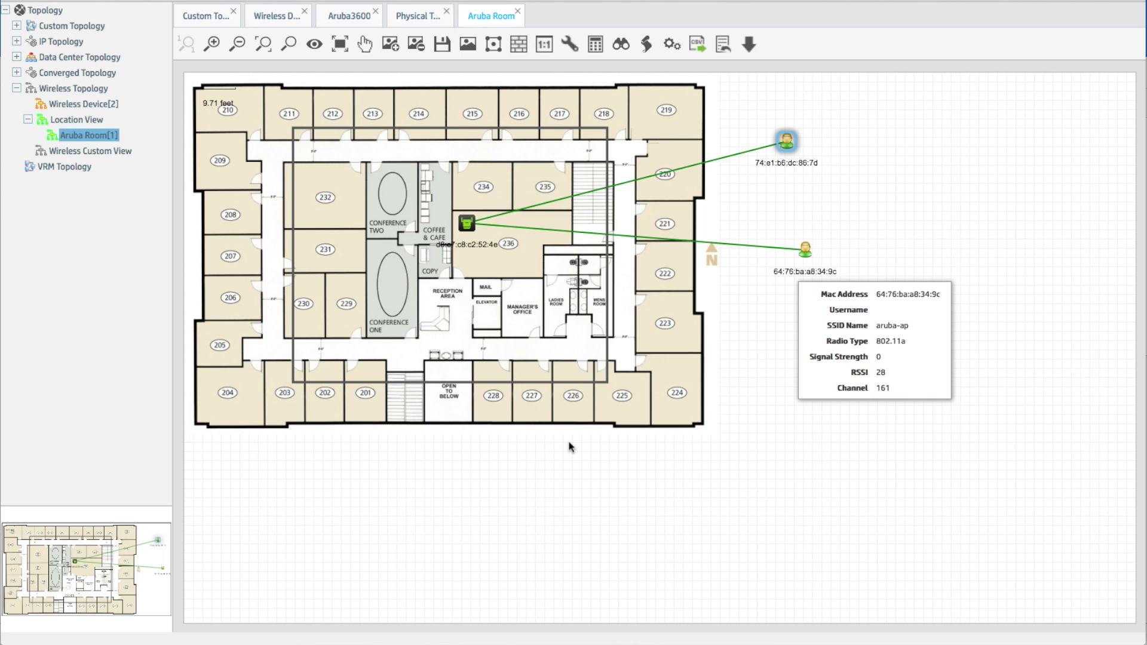
{"action": "left_click", "coordinate": [896, 235]}
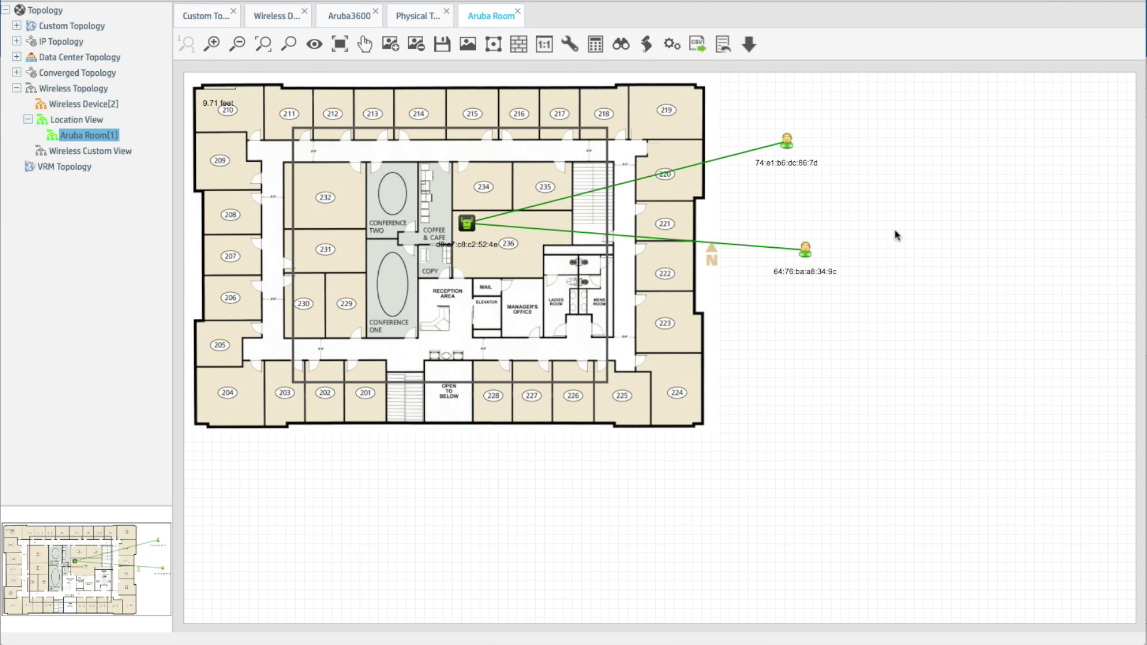